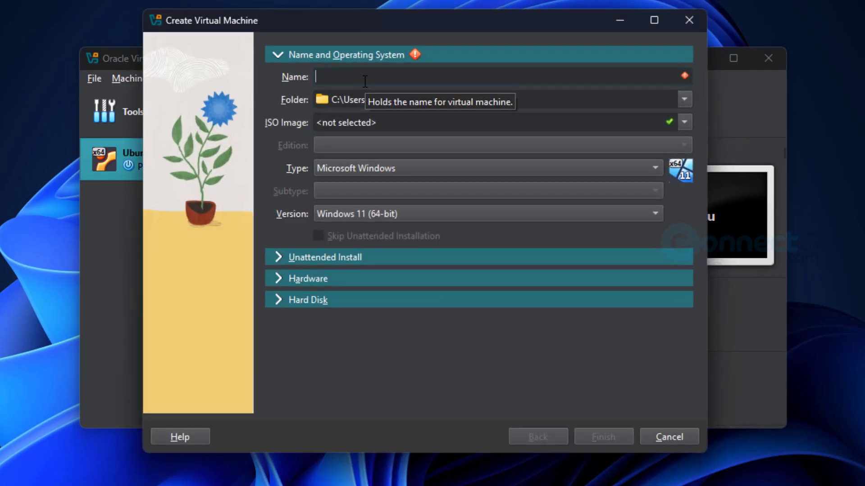
Name the VM elementaryOS and set its machine folder to E:\Virtual OS
type("elem")
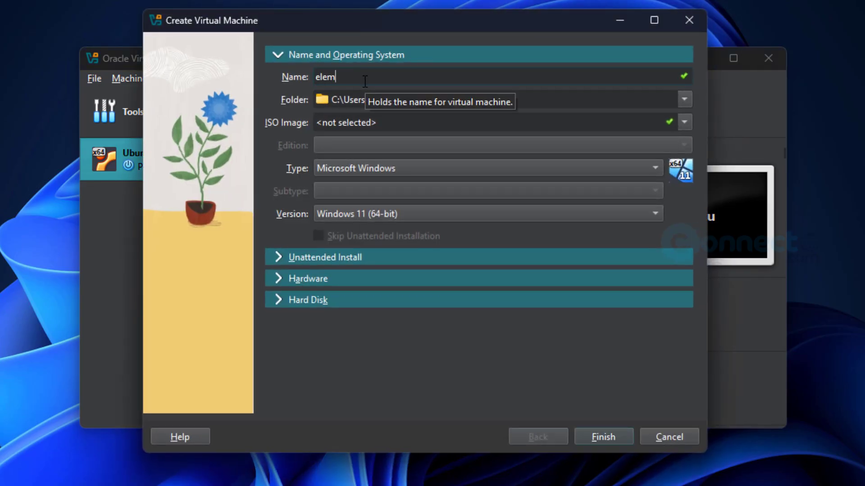
type("entaryOS")
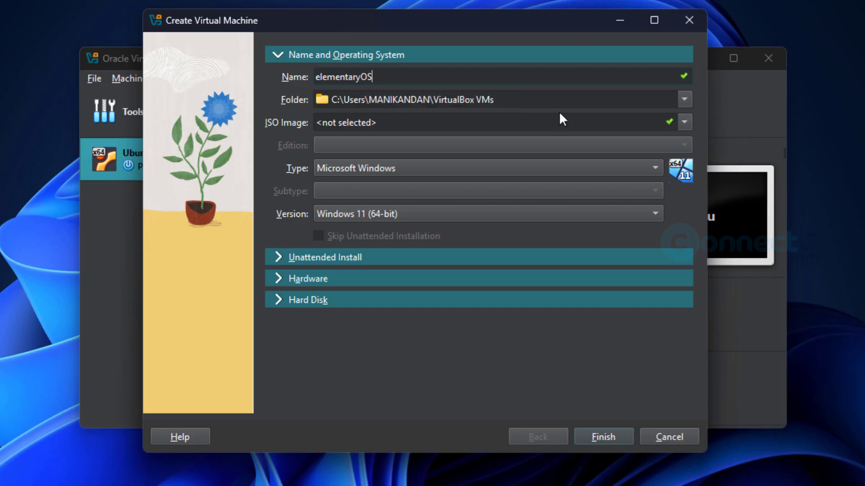
left_click(685, 100)
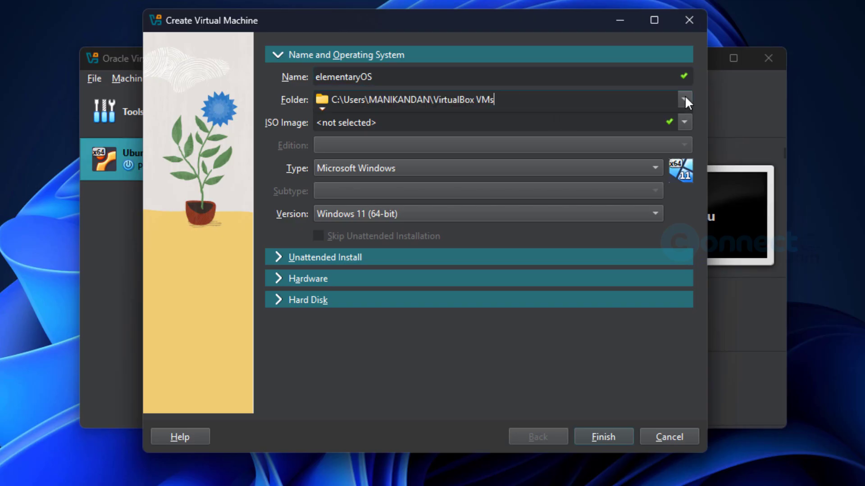
left_click(644, 137)
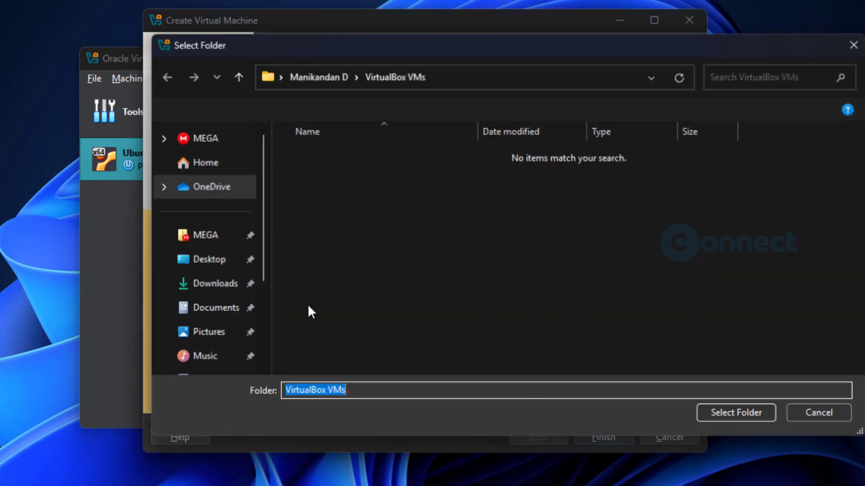
scroll(245, 289, "down", 5)
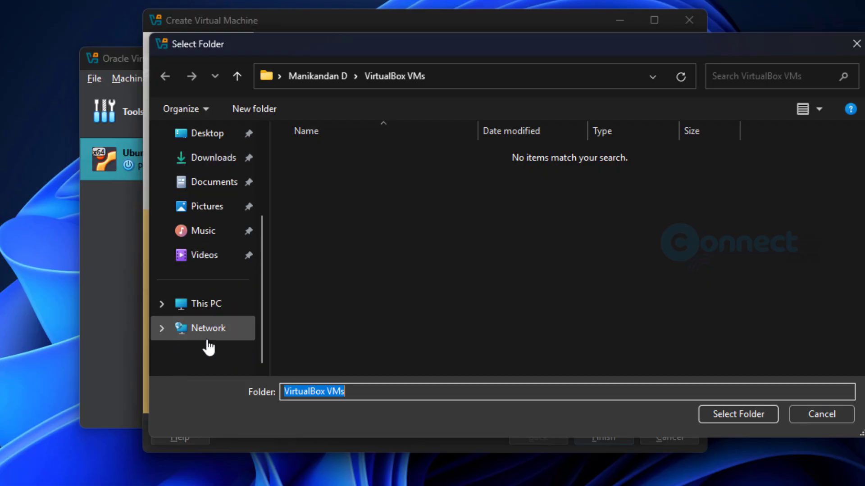
left_click(215, 308)
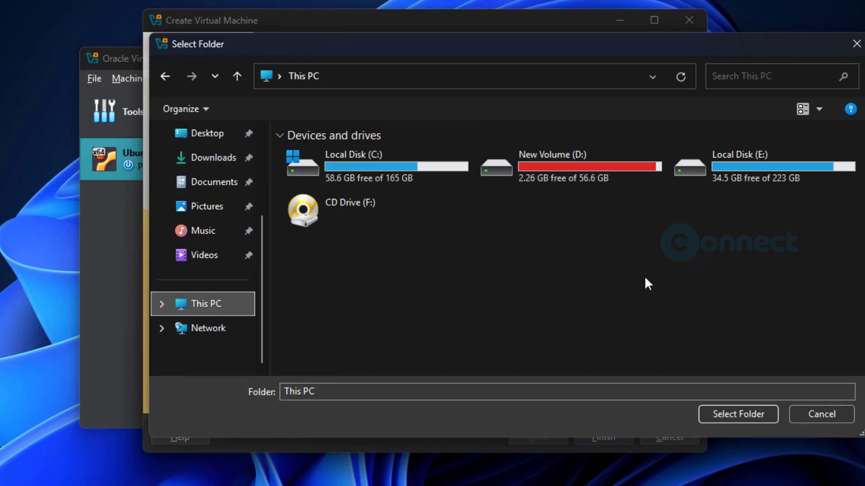
double_click(764, 170)
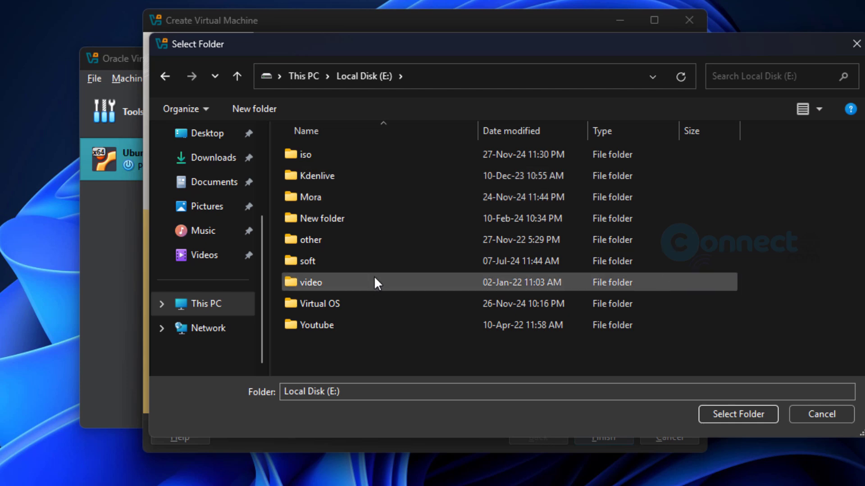
double_click(365, 302)
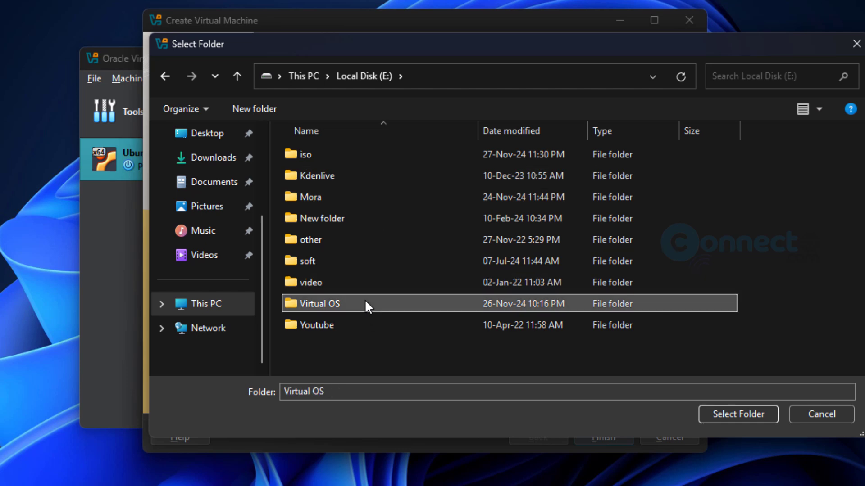
left_click(742, 409)
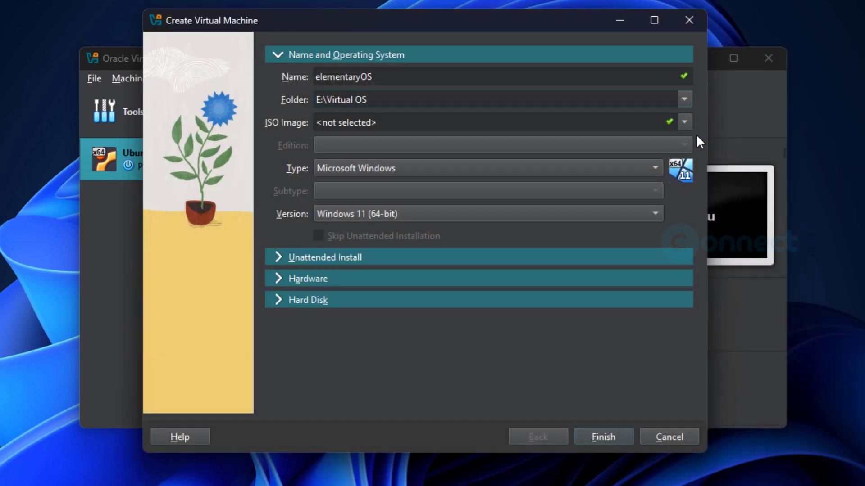
Attach the elementaryos-8.0-stable.20241122rc.iso image as the installer ISO
left_click(686, 120)
left_click(671, 158)
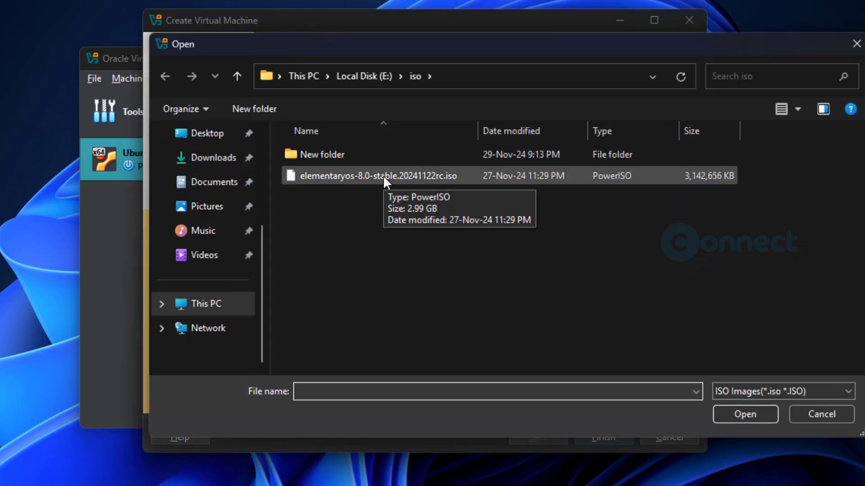
double_click(383, 175)
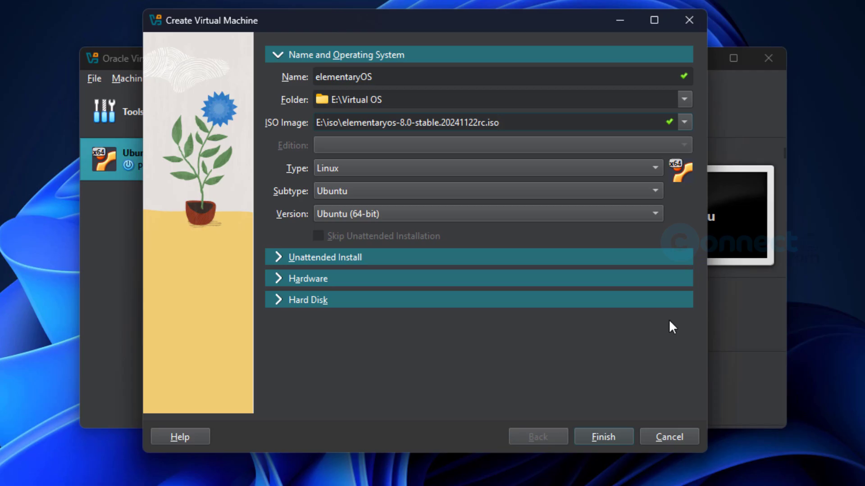
Set the OS type to Linux, subtype Ubuntu, version Ubuntu (64-bit)
left_click(419, 170)
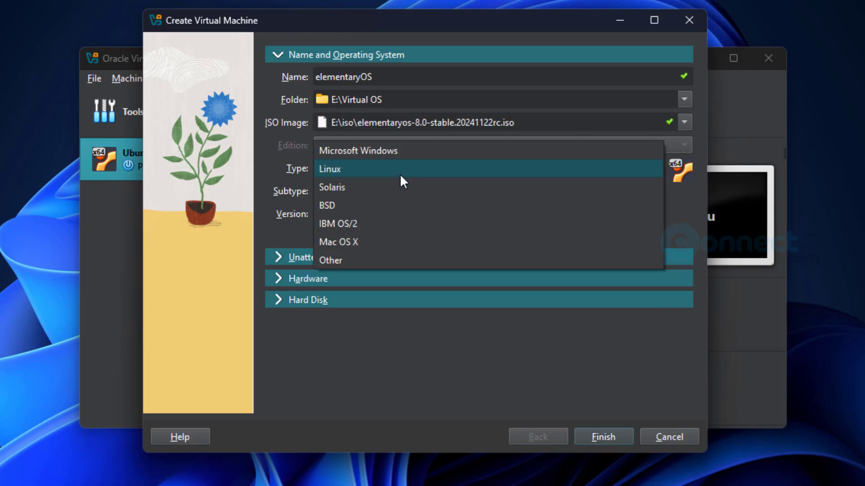
left_click(400, 175)
left_click(352, 193)
left_click(353, 194)
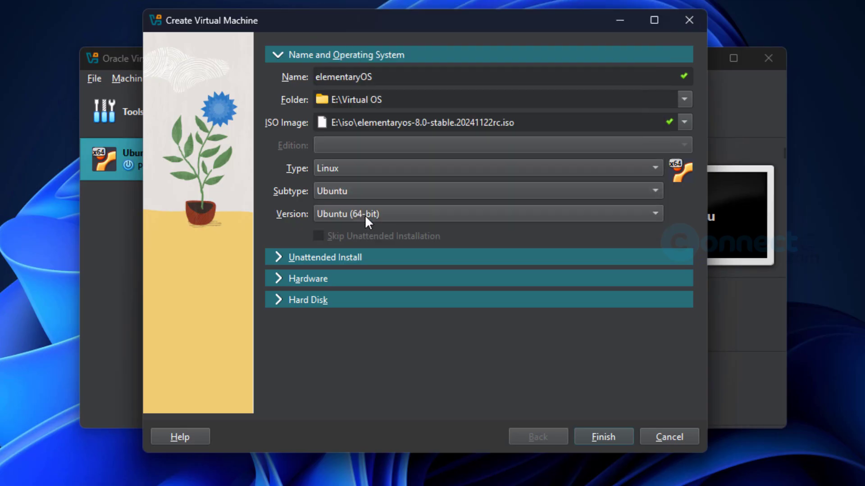
left_click(365, 215)
left_click(684, 231)
Give the machine 4048 MB base memory and 2 processors
left_click(319, 278)
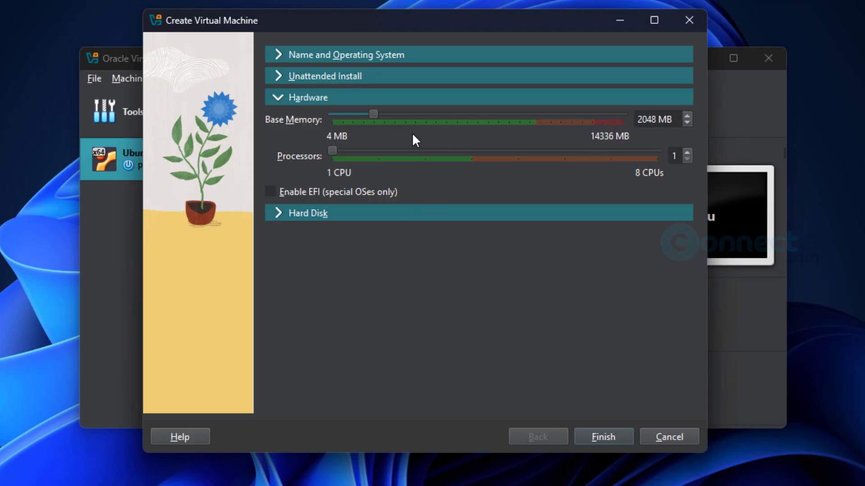
left_click_drag(643, 119, 625, 119)
type("4")
left_click_drag(334, 151, 378, 151)
Set a 30 GB virtual hard disk, create the VM, and open its Settings
left_click(279, 215)
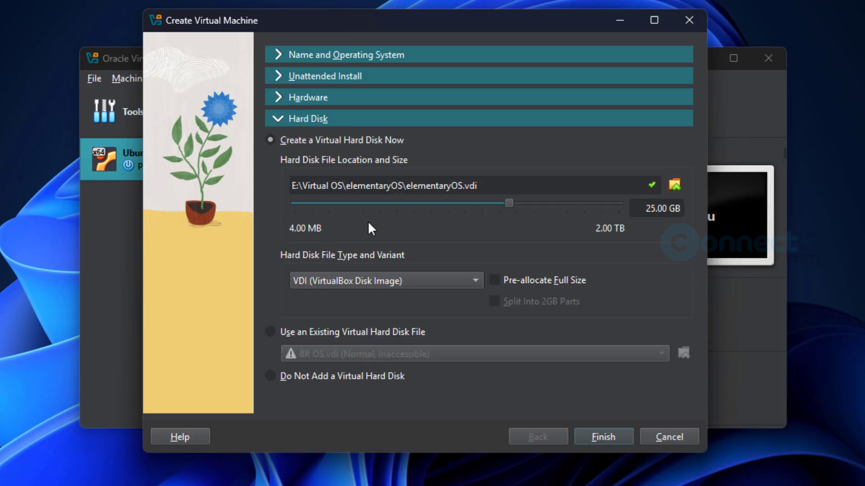
left_click_drag(652, 212, 638, 214)
type("30")
key("Delete")
left_click(604, 436)
right_click(182, 197)
left_click(191, 204)
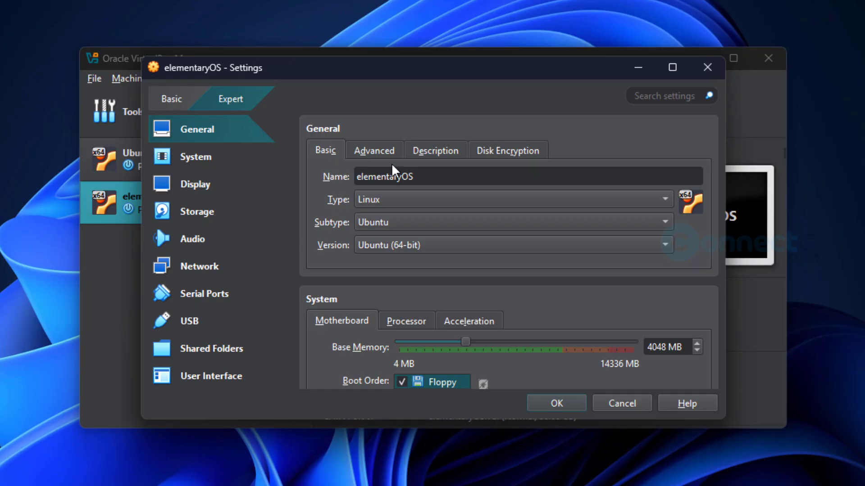
Enable PAE/NX in the System processor settings
left_click(210, 158)
left_click(407, 151)
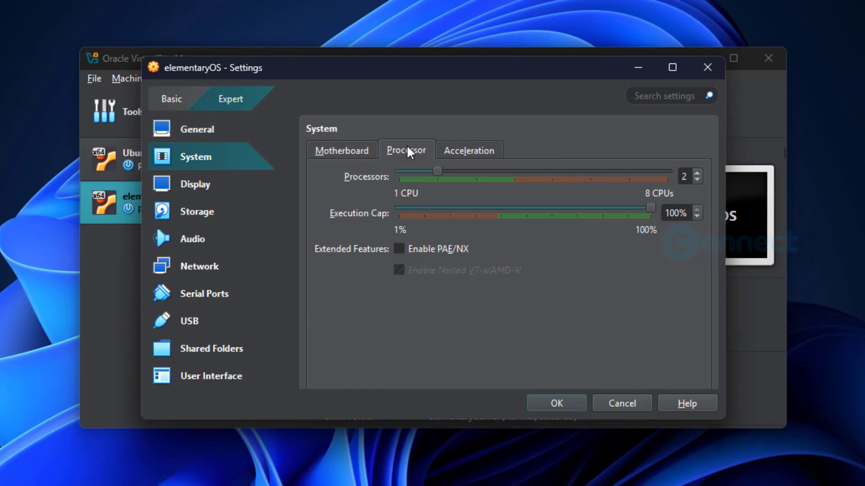
left_click(399, 249)
left_click(491, 151)
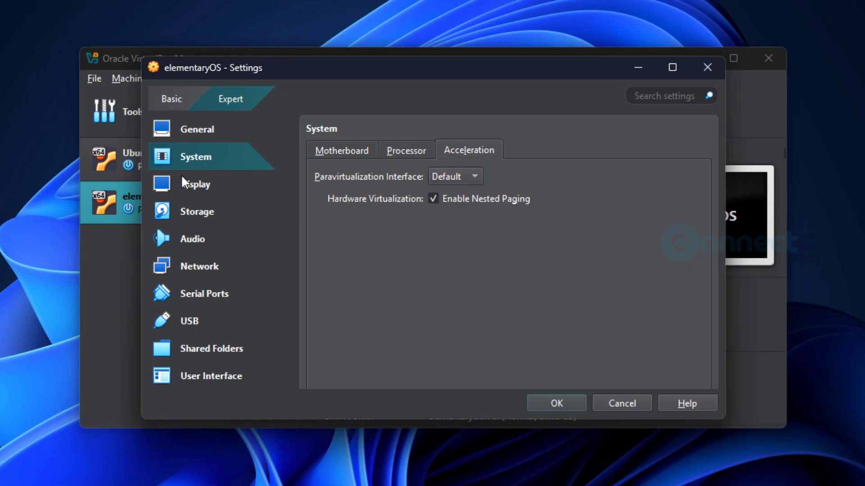
Raise video memory to 128 MB, save the settings, and start the VM
left_click(184, 186)
left_click_drag(434, 172, 643, 171)
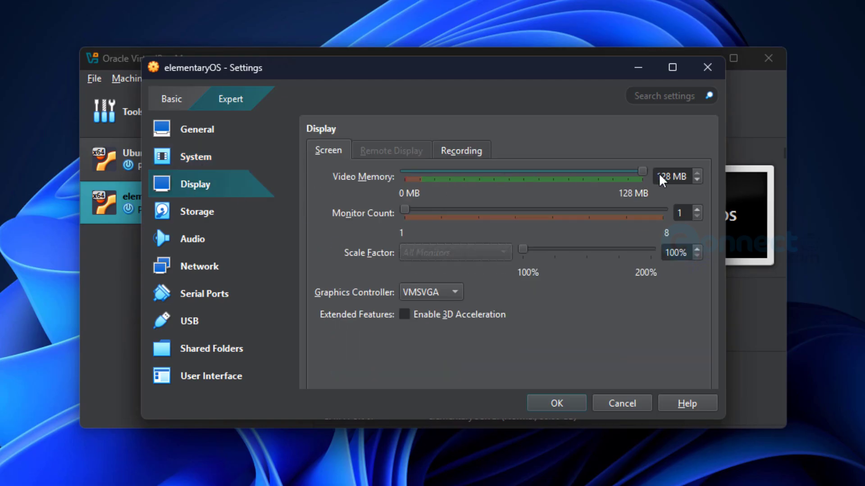
left_click(580, 406)
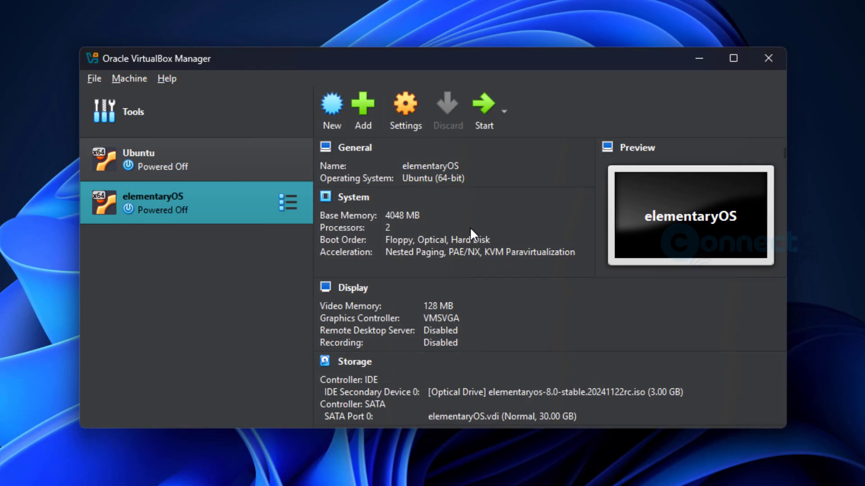
left_click(483, 112)
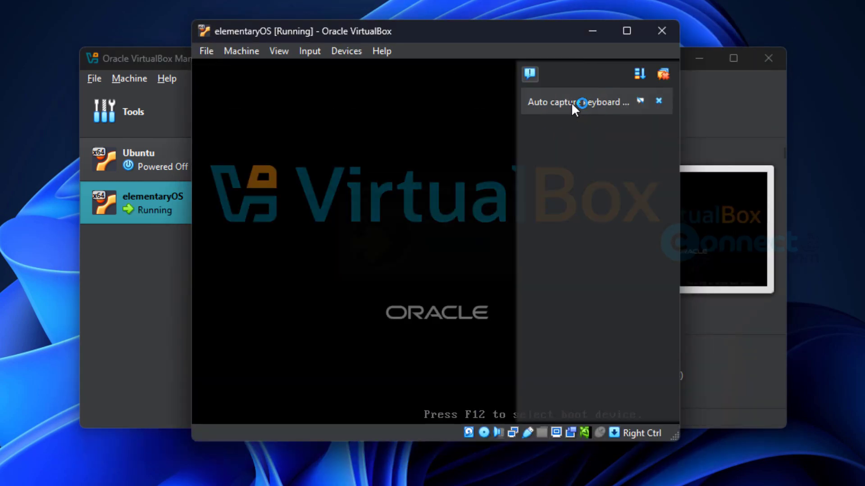
Close the keyboard auto-capture and mouse integration notices while the VM boots
left_click(662, 103)
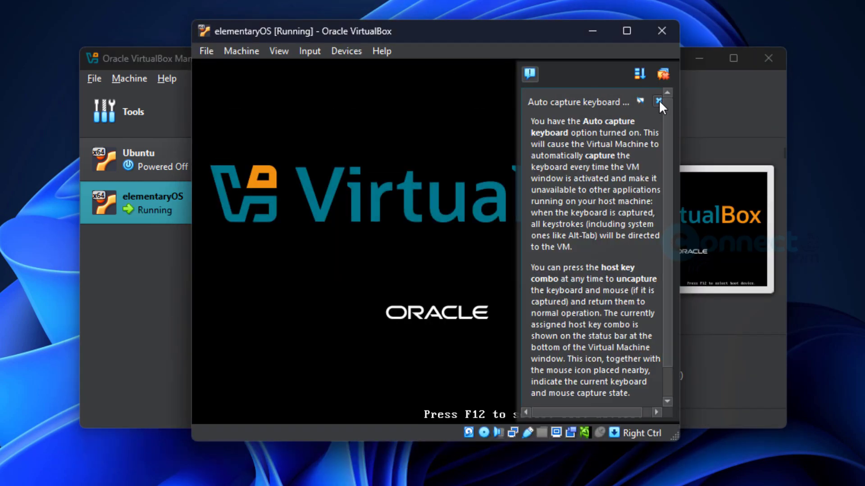
left_click(658, 100)
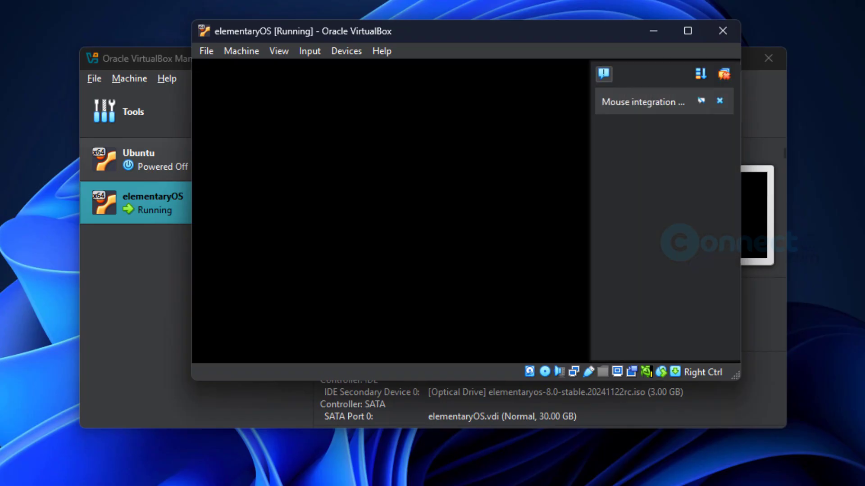
left_click(721, 101)
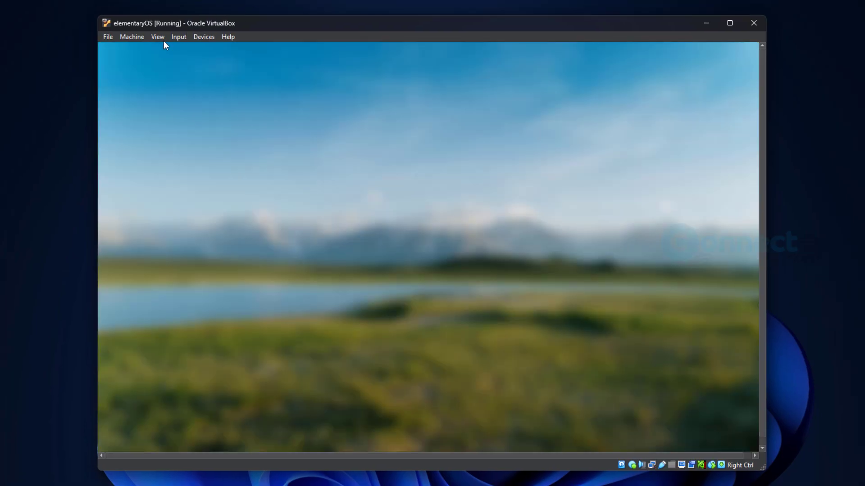
Switch the VM to full-screen mode and choose English in the installer's language list
left_click(155, 39)
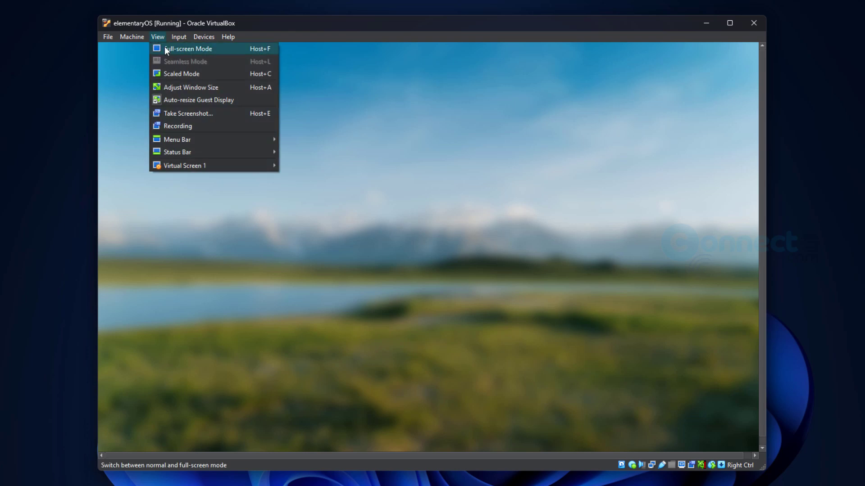
left_click(164, 47)
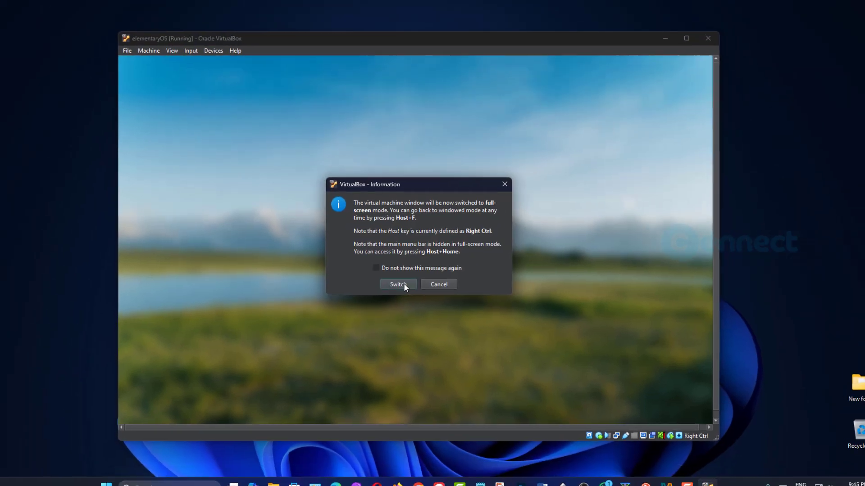
left_click(408, 295)
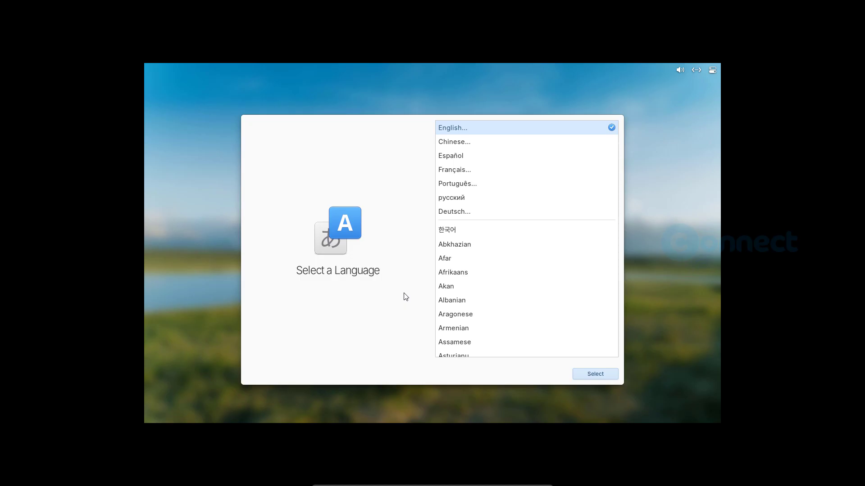
left_click(592, 375)
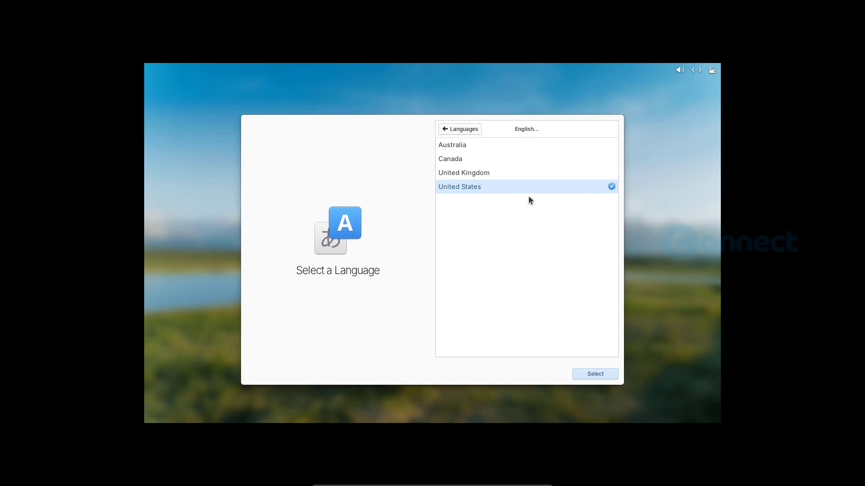
Confirm English (United States) language and the Default English (US) keyboard layout
left_click(605, 377)
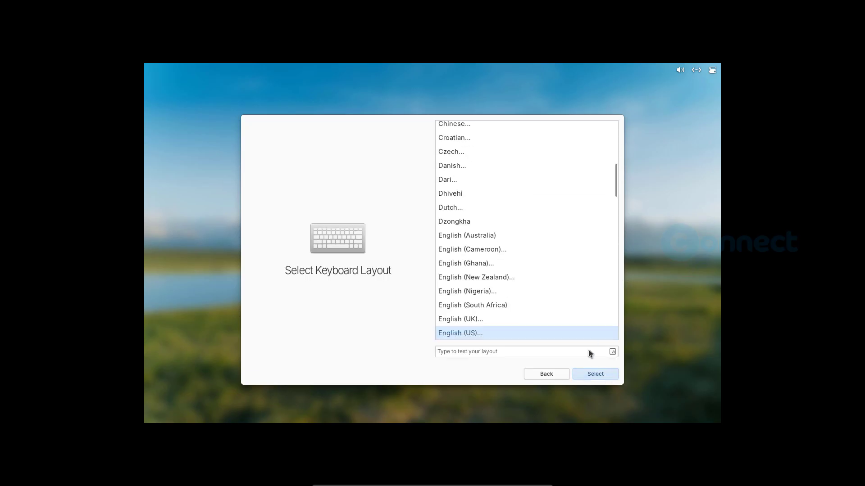
left_click(603, 375)
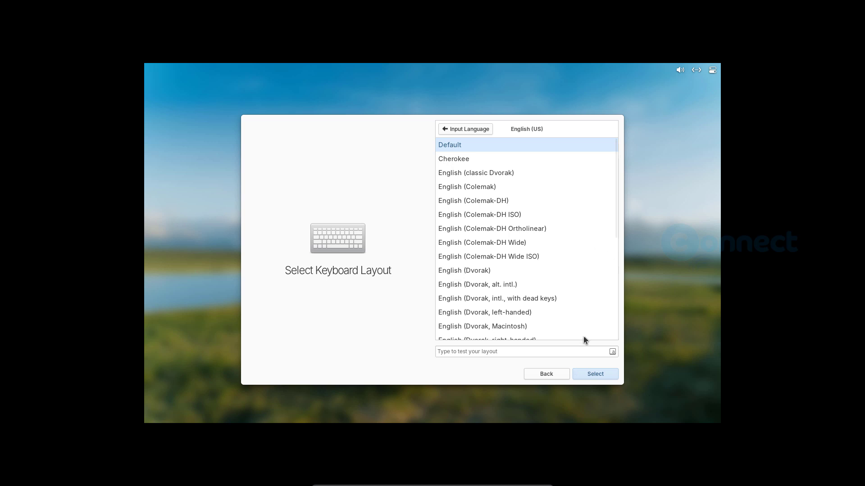
left_click(587, 376)
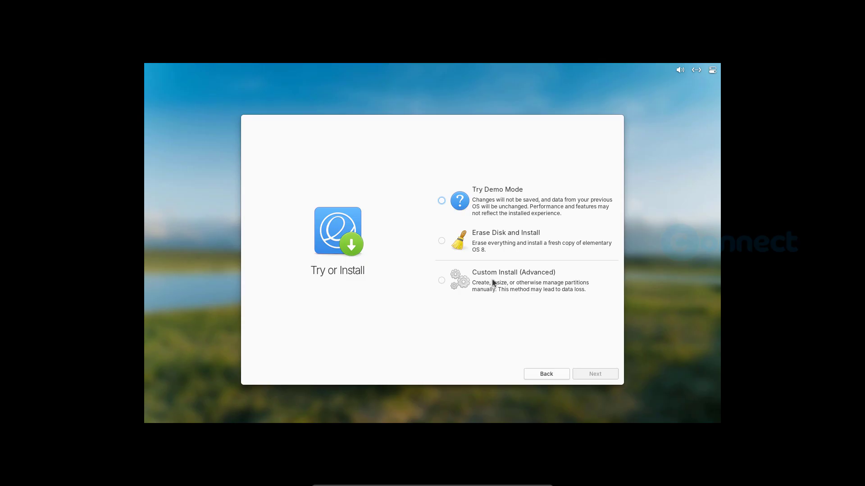
Choose Erase Disk and Install on the 32.2 GB VBOX drive, unencrypted, and start installing
left_click(442, 241)
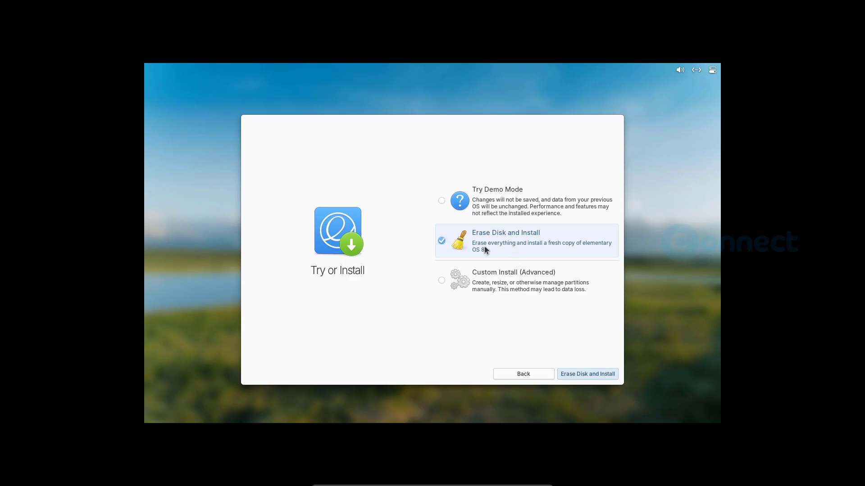
left_click(594, 374)
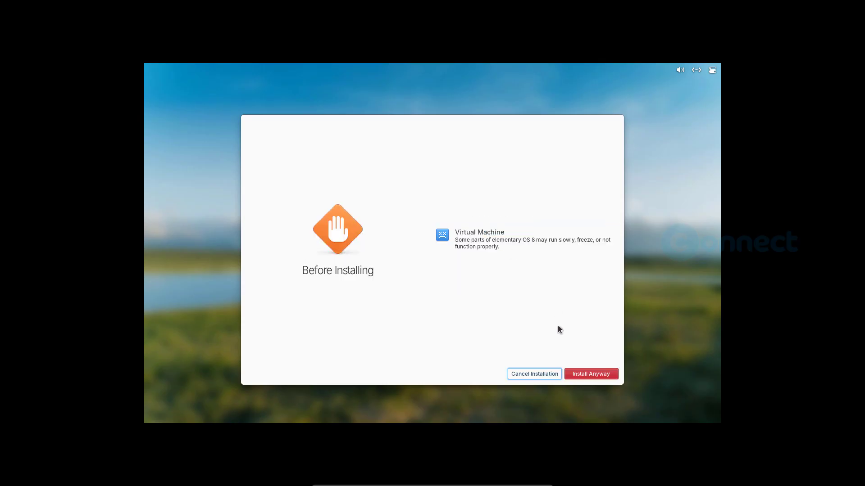
left_click(596, 377)
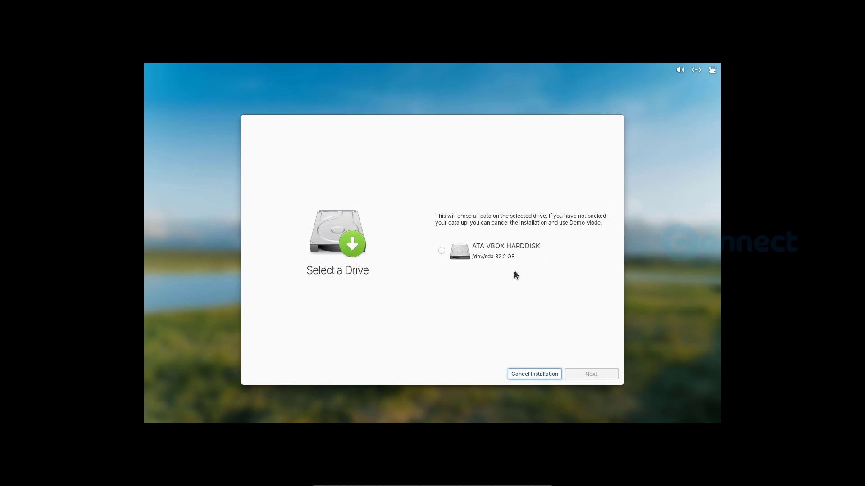
left_click(442, 250)
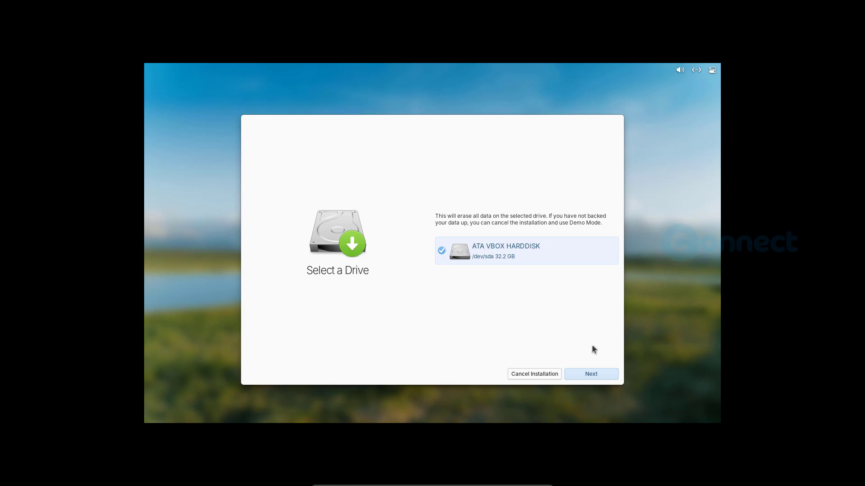
left_click(596, 375)
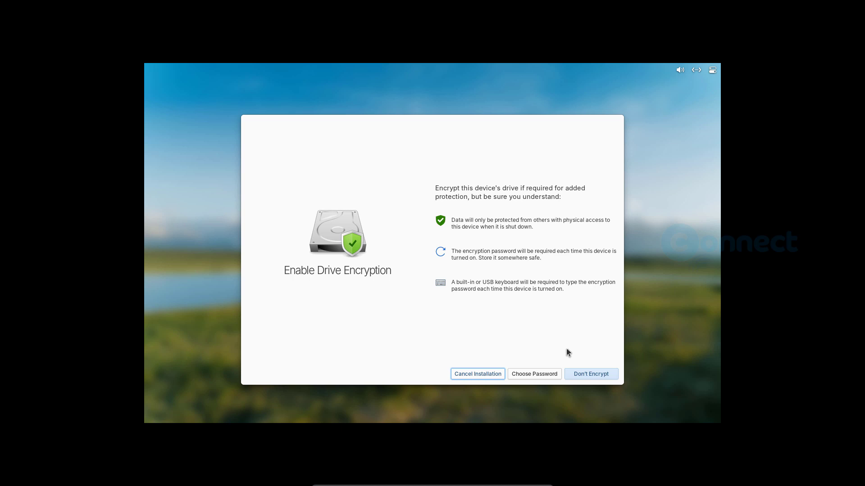
left_click(589, 376)
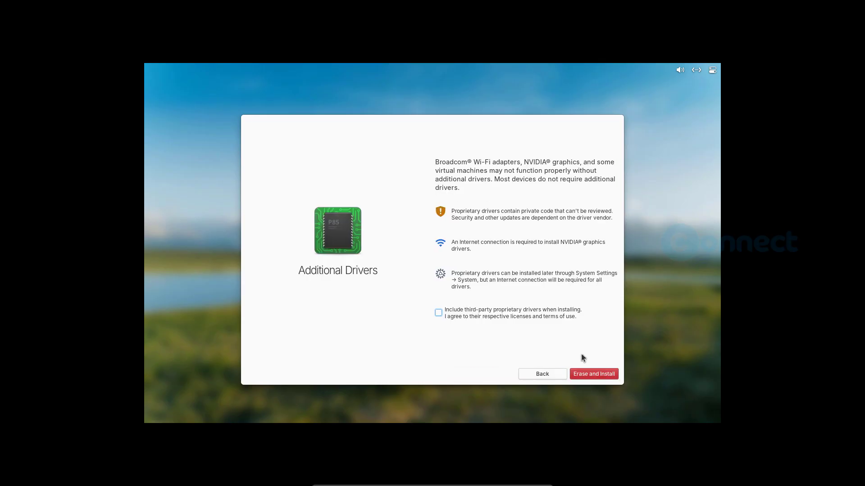
left_click(590, 374)
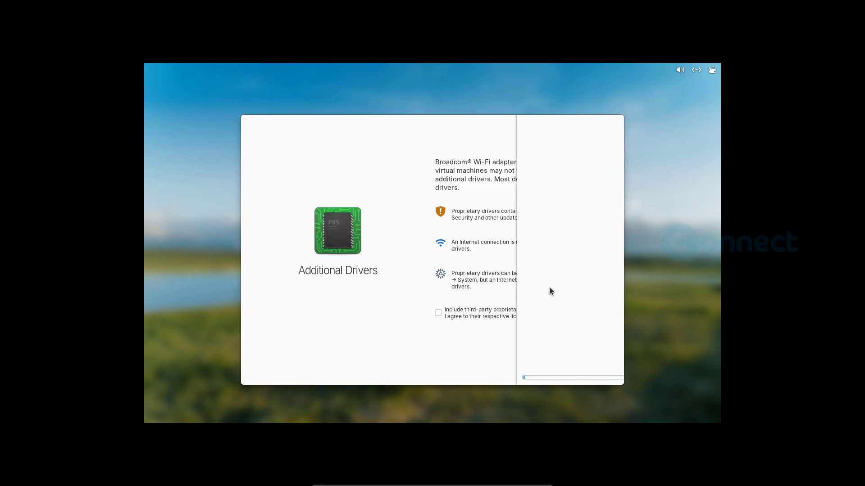
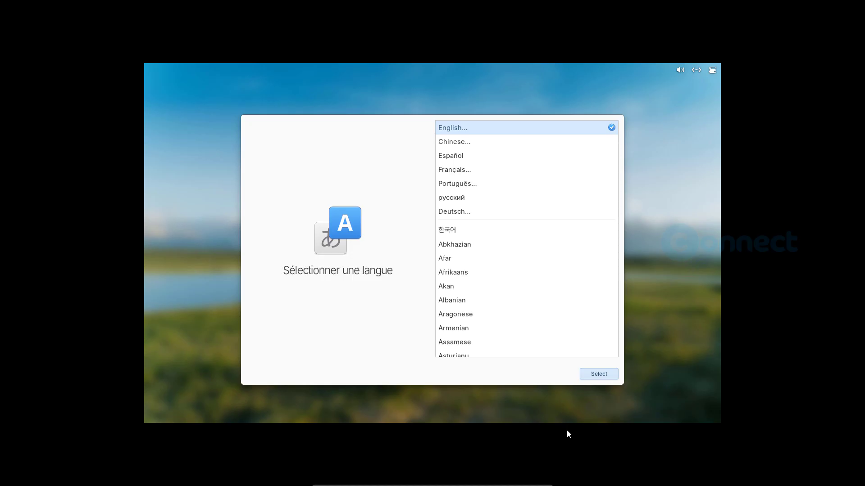
Check the virtual machine's optical drive options, then dismiss the device menu
left_click(595, 374)
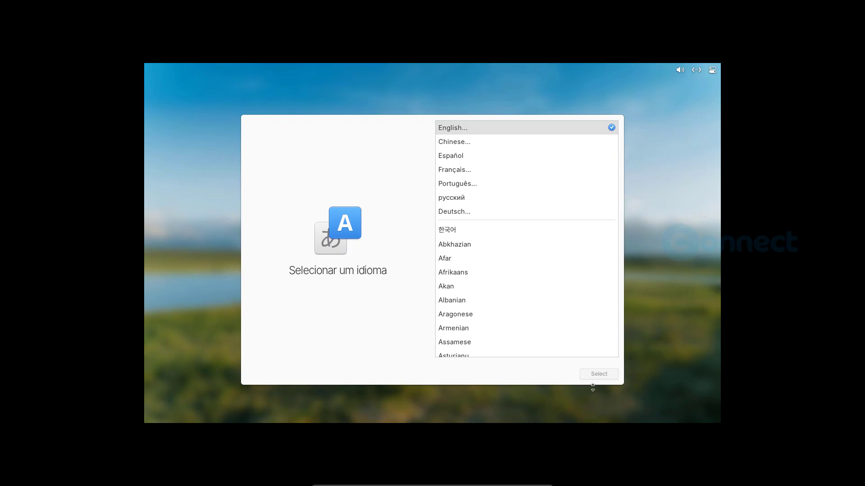
mouse_move(468, 485)
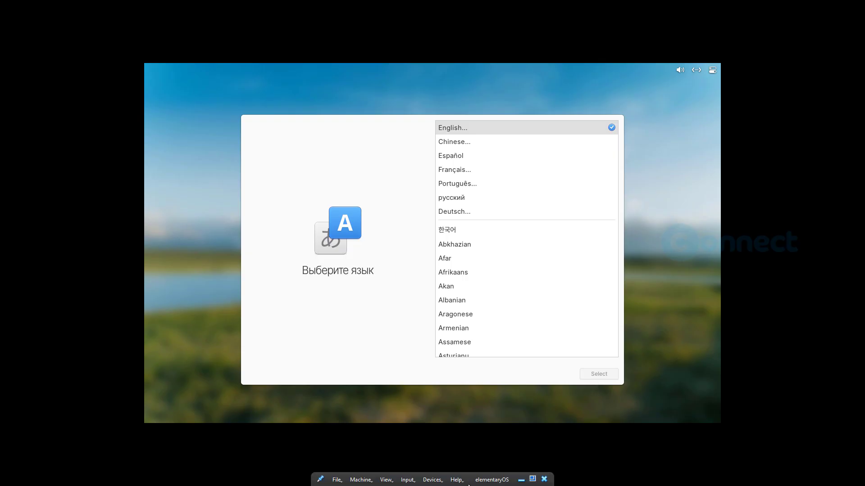
left_click(433, 479)
mouse_move(459, 382)
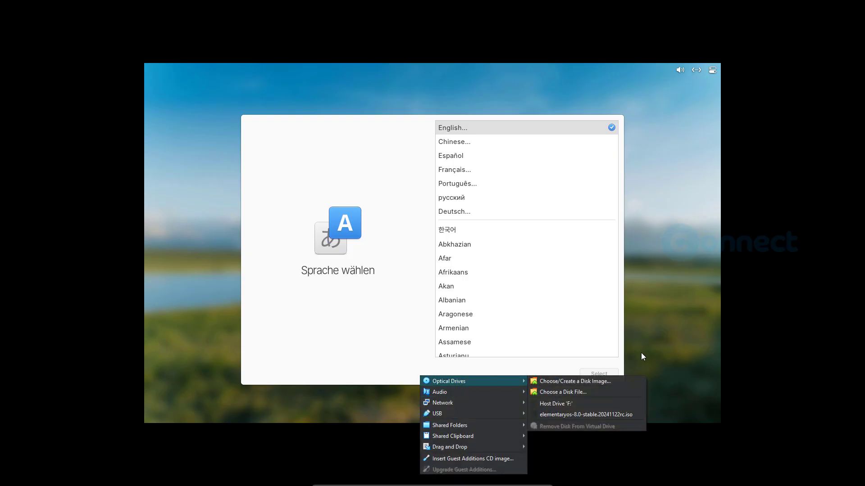
left_click(563, 360)
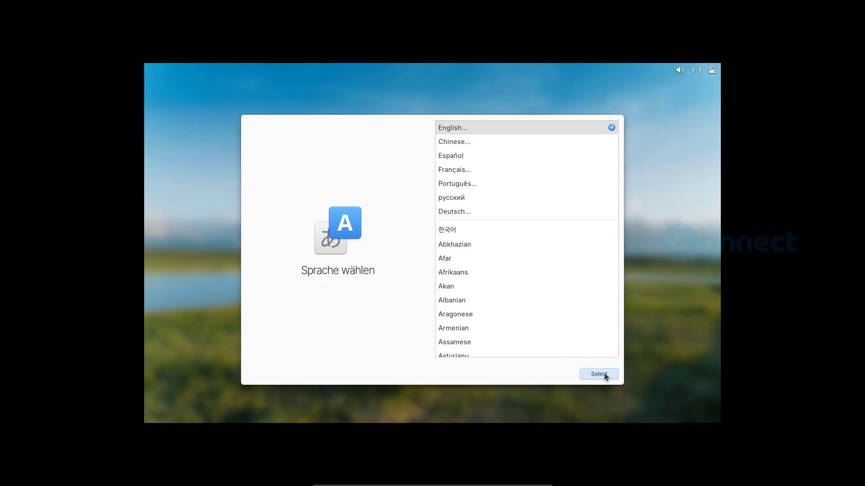
Confirm English as the language and the default English (US) keyboard layout
left_click(606, 378)
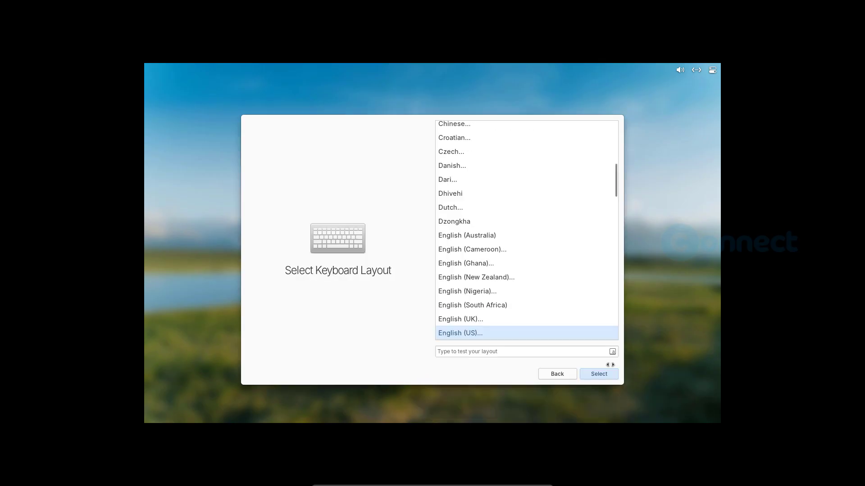
left_click(595, 374)
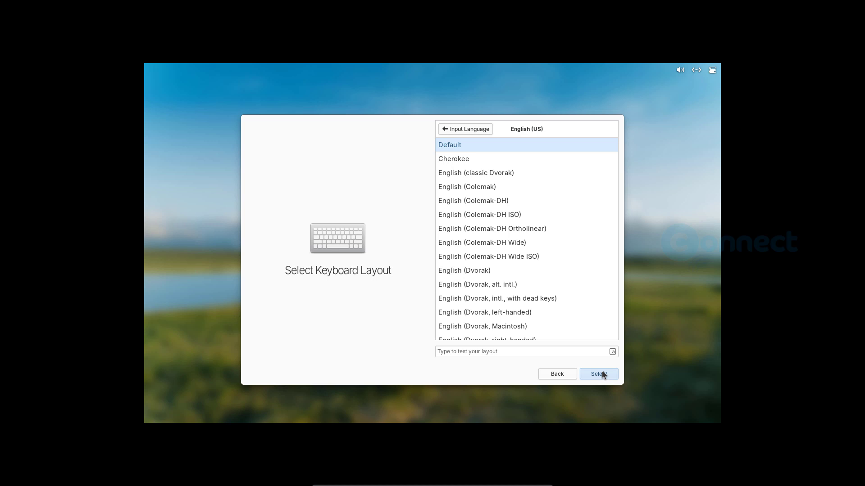
left_click(601, 376)
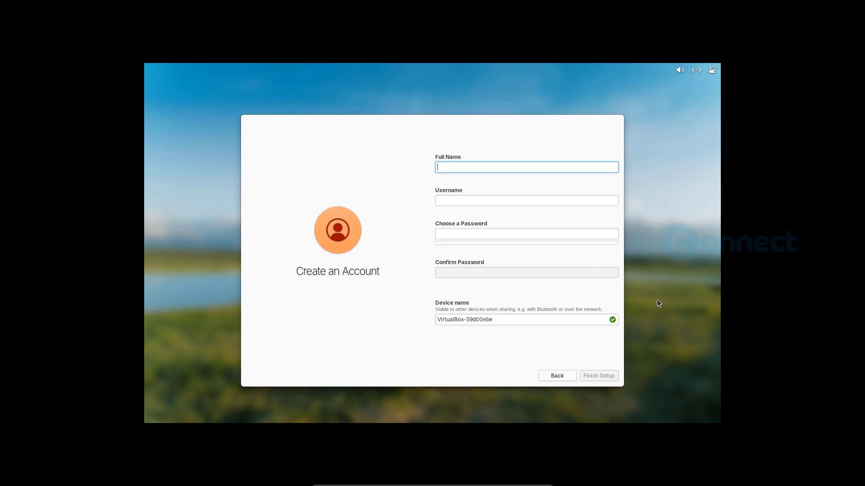
Enter the user's full name and a matching password in the account form and submit it
type("M")
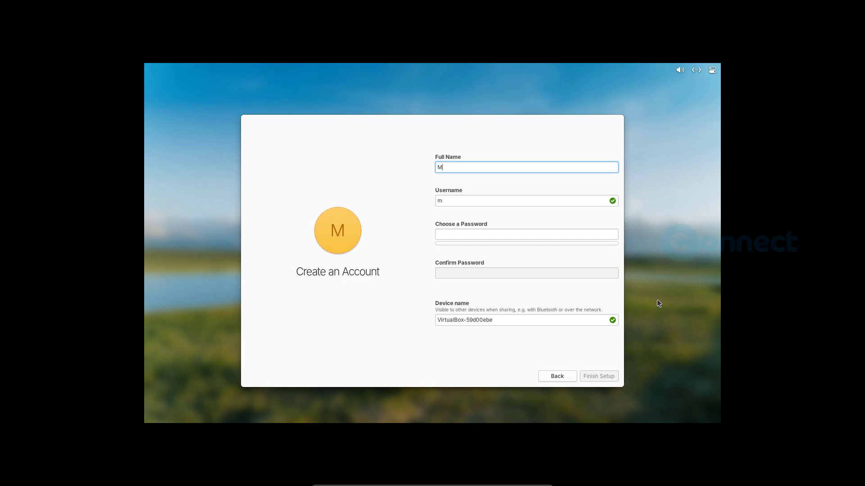
type("anikandan")
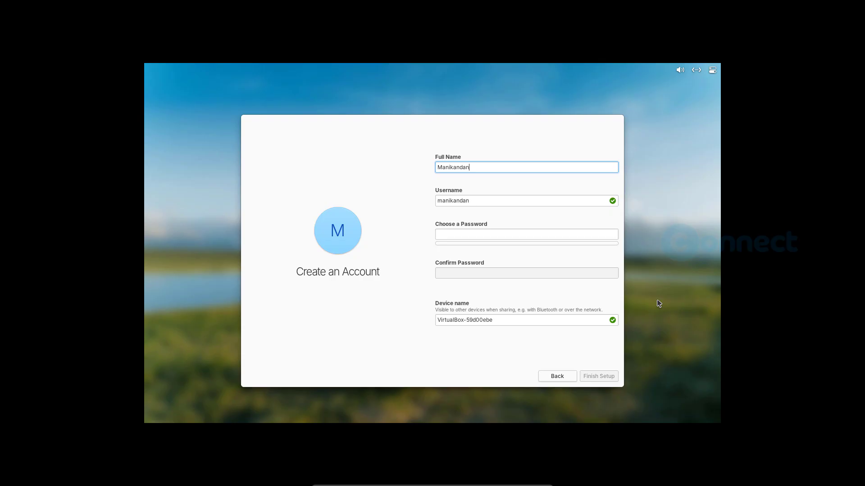
key("Tab")
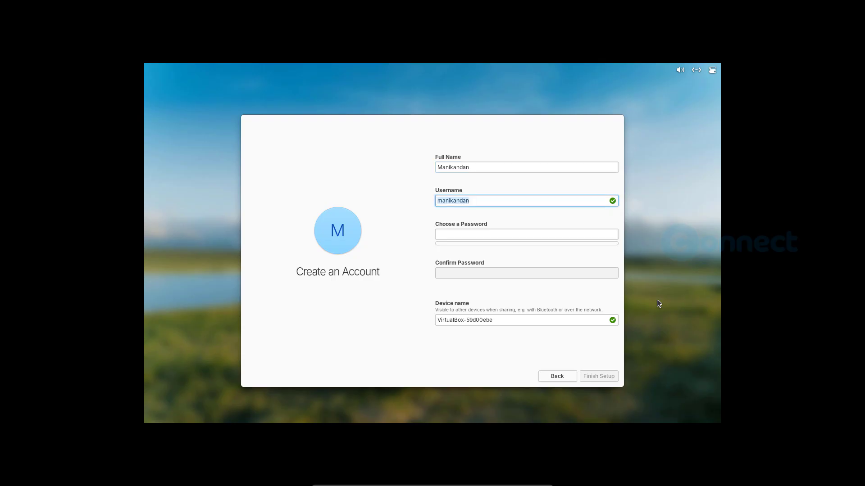
key("Tab")
type("123")
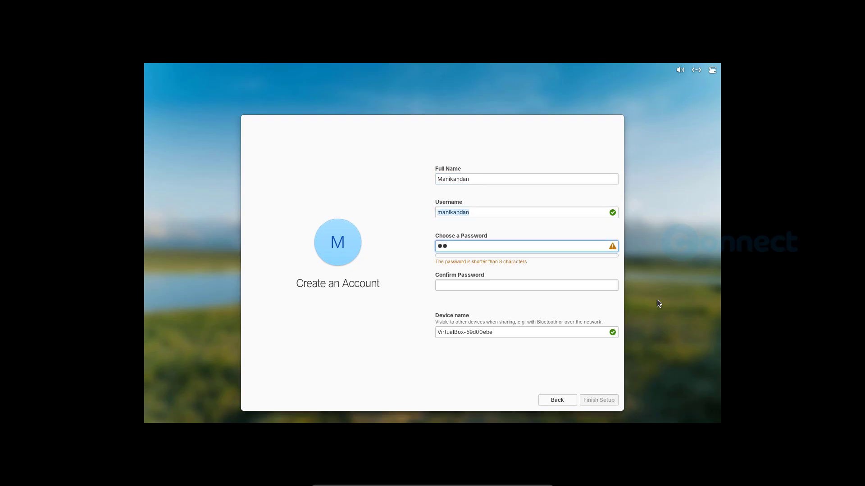
type("45678")
key("Tab")
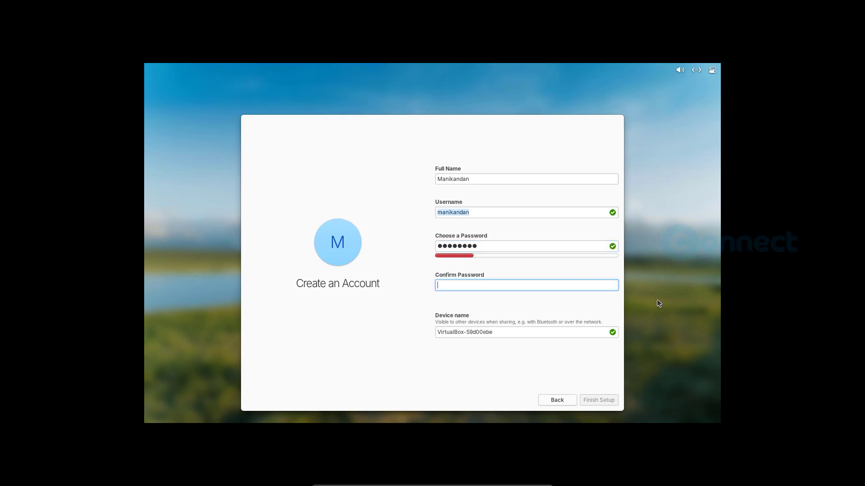
type("123")
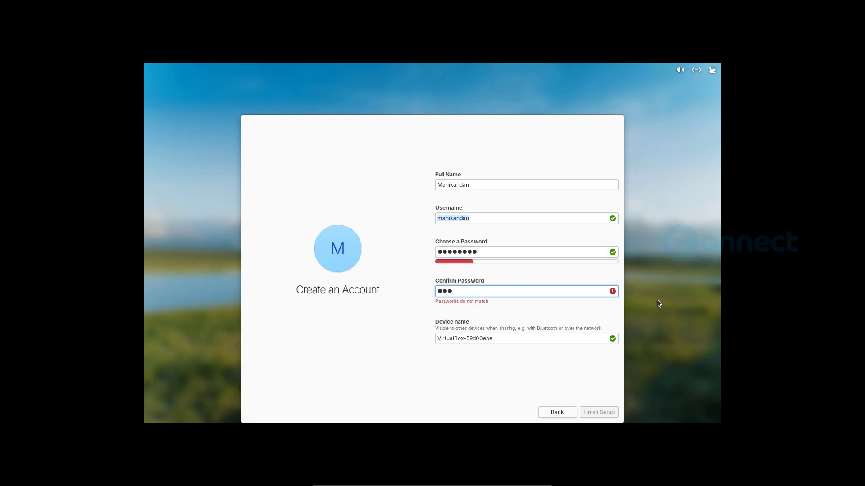
type("45678")
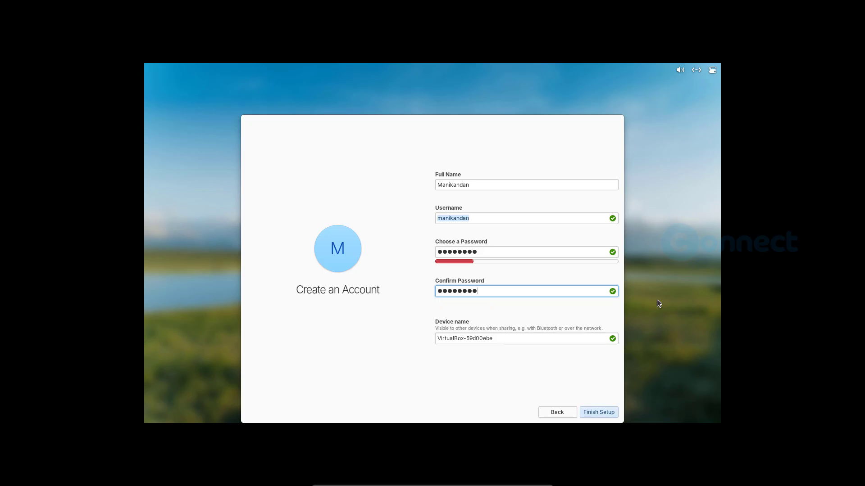
key("Return")
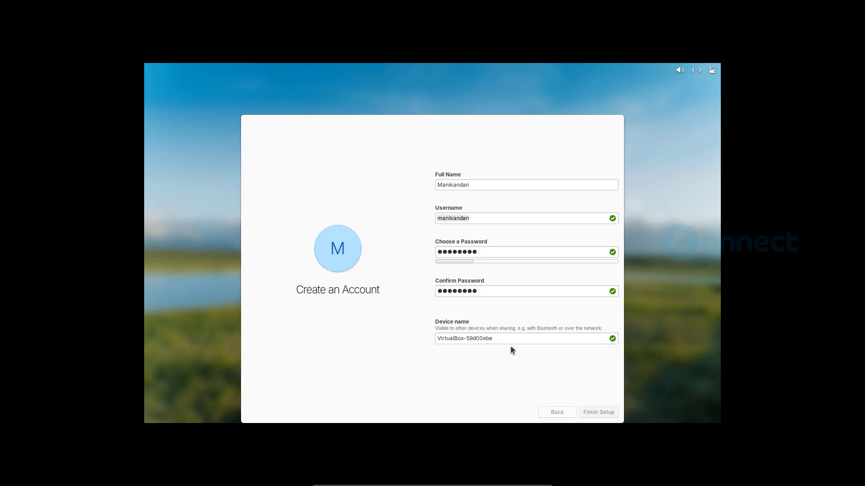
Replace the device name with connectwww and finish setup
left_click(509, 340)
left_click_drag(509, 340, 422, 339)
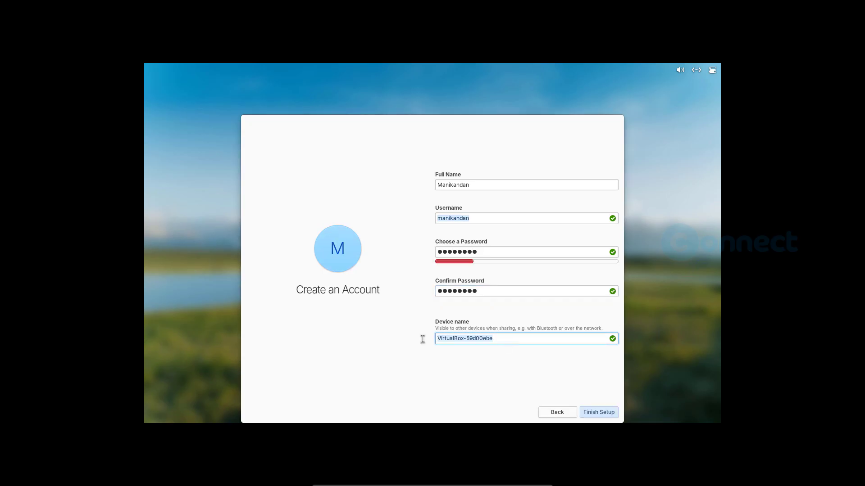
type("conne")
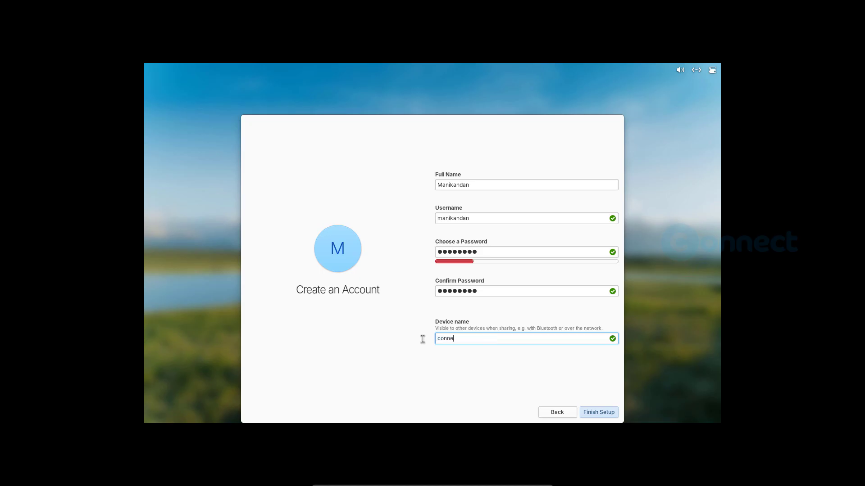
type("ctwww")
left_click(610, 412)
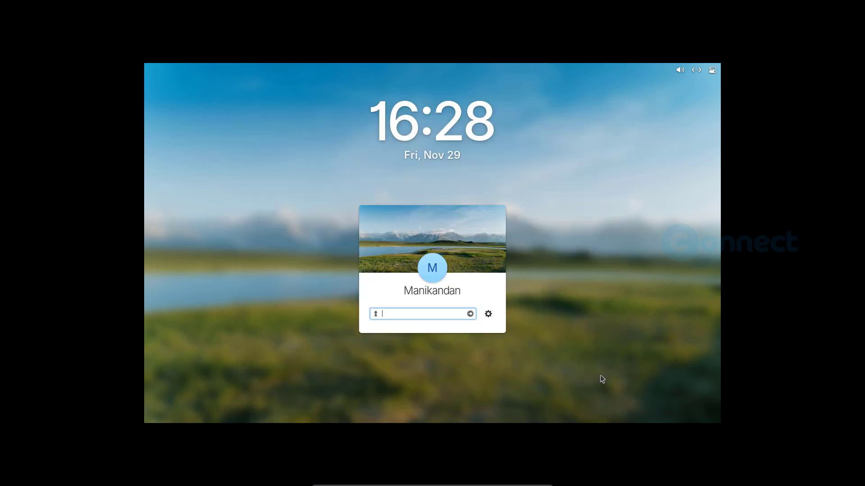
Log in to the new account with its password, re-entering it after the first attempt
type("*****")
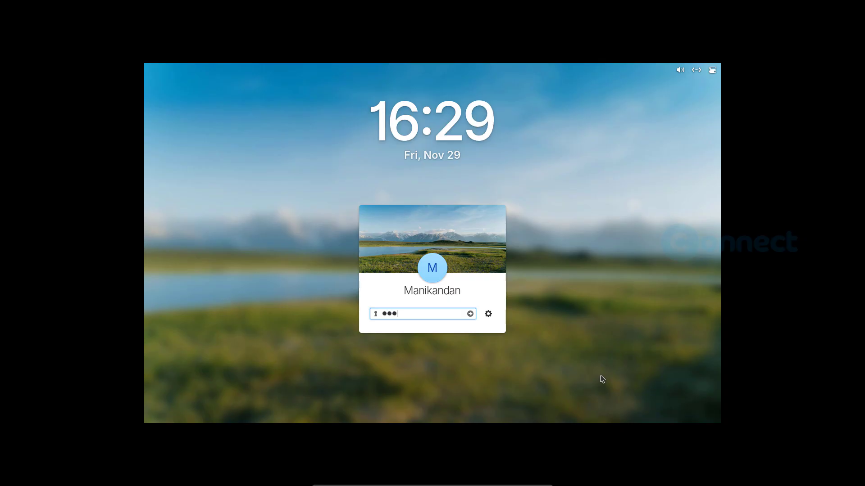
type("***")
left_click(470, 314)
type("********")
key("Return")
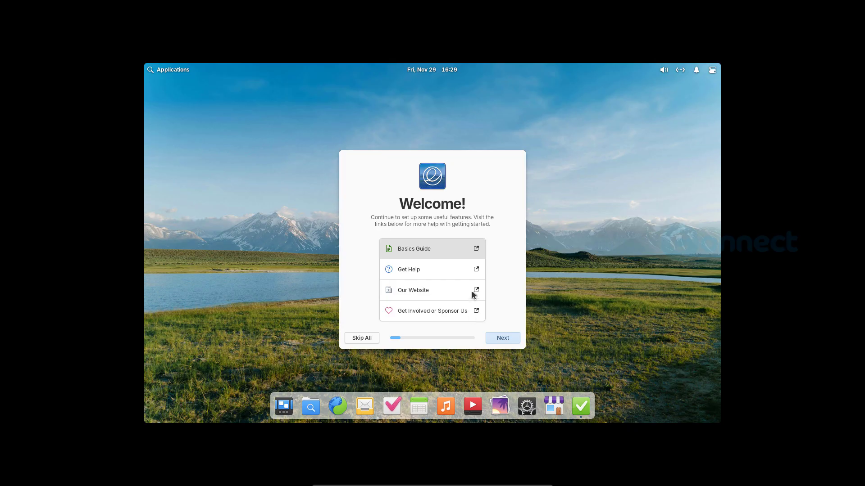
Skip the welcome tour with Skip All and close it with Get Started
left_click(363, 338)
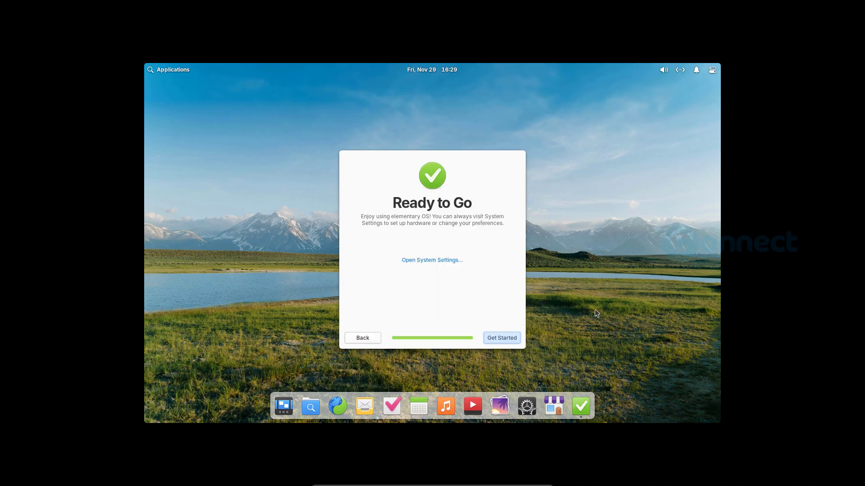
left_click(507, 341)
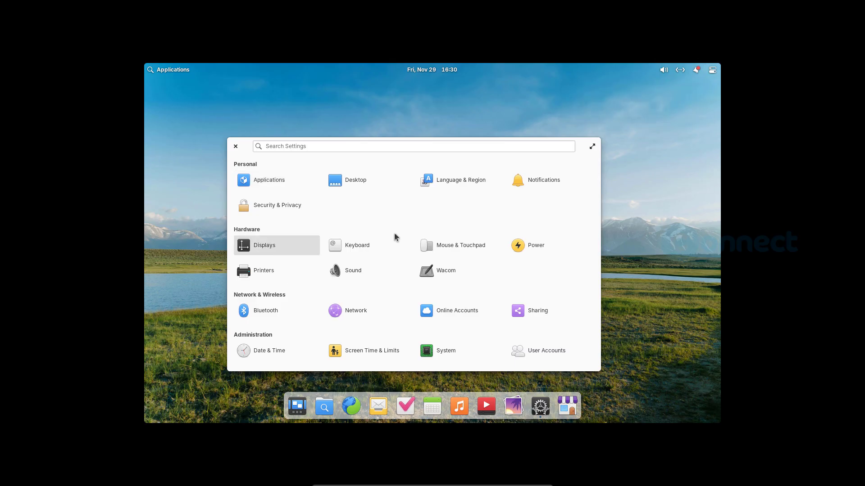
Set the Unknown Display to 1920 × 1080 (16:9), keep the change, and close Displays
key("Return")
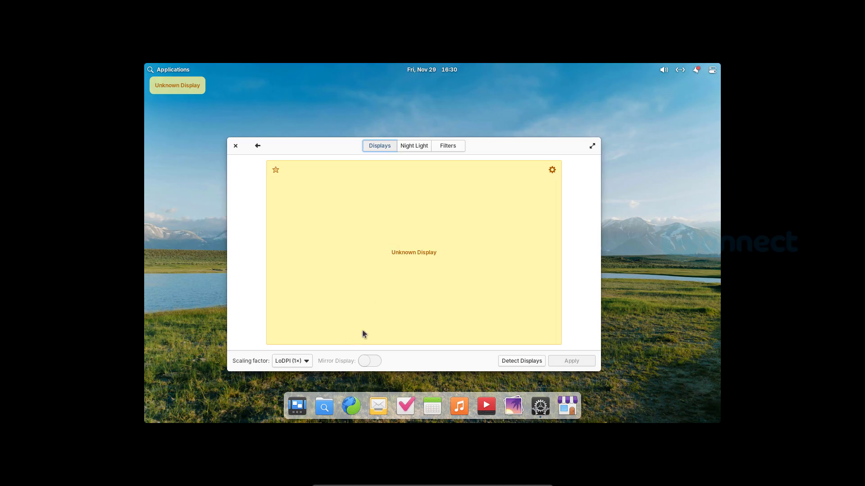
left_click(551, 170)
left_click(585, 220)
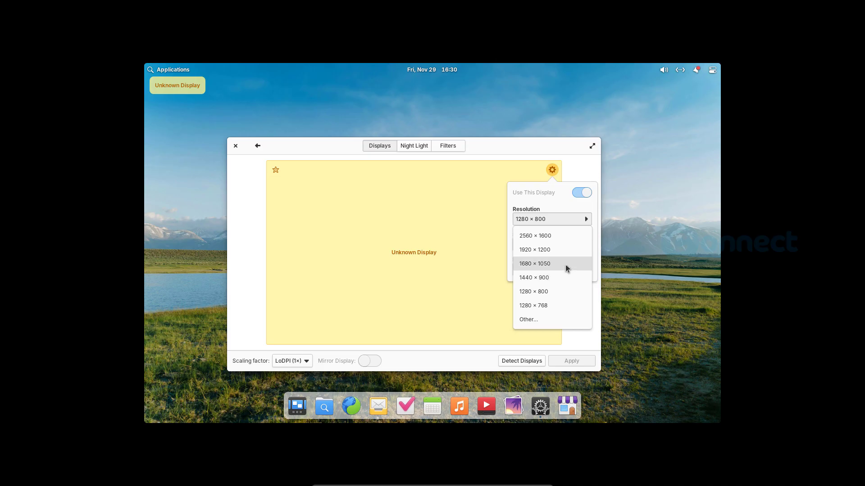
left_click(555, 321)
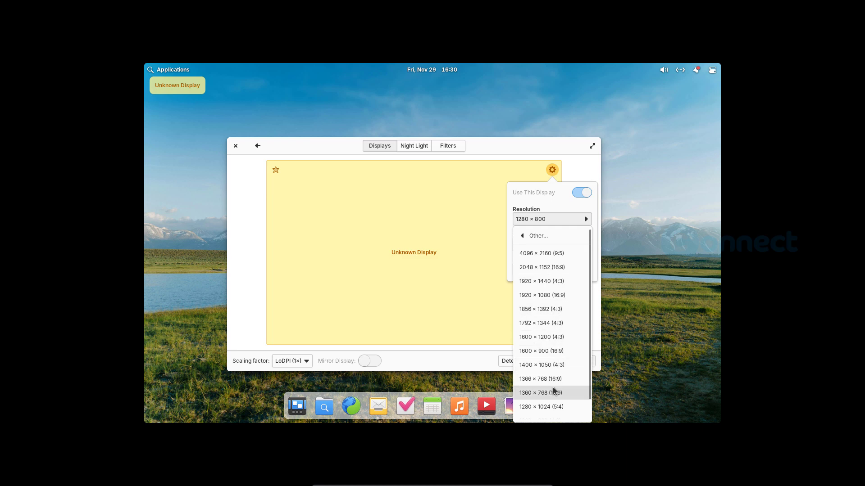
left_click(561, 296)
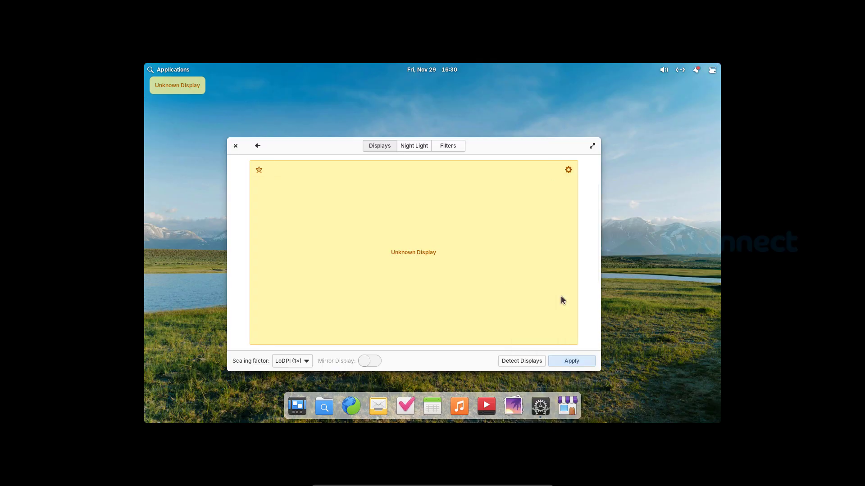
left_click(580, 362)
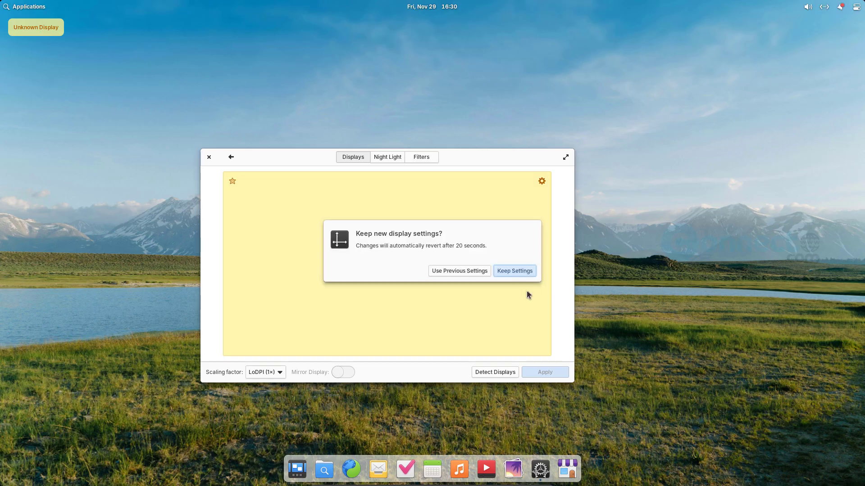
left_click(516, 272)
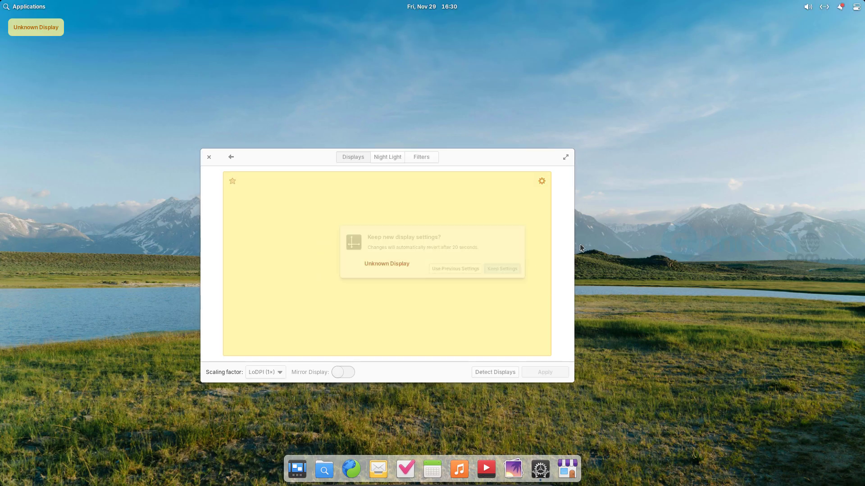
left_click(209, 158)
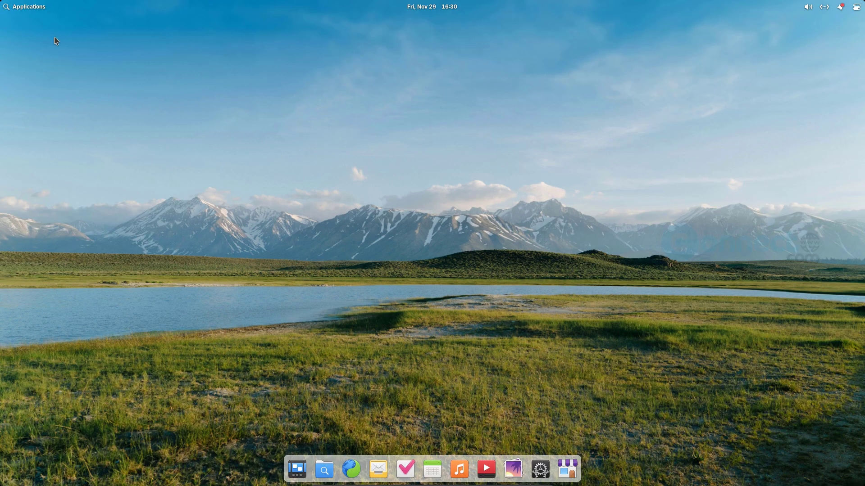
left_click(32, 9)
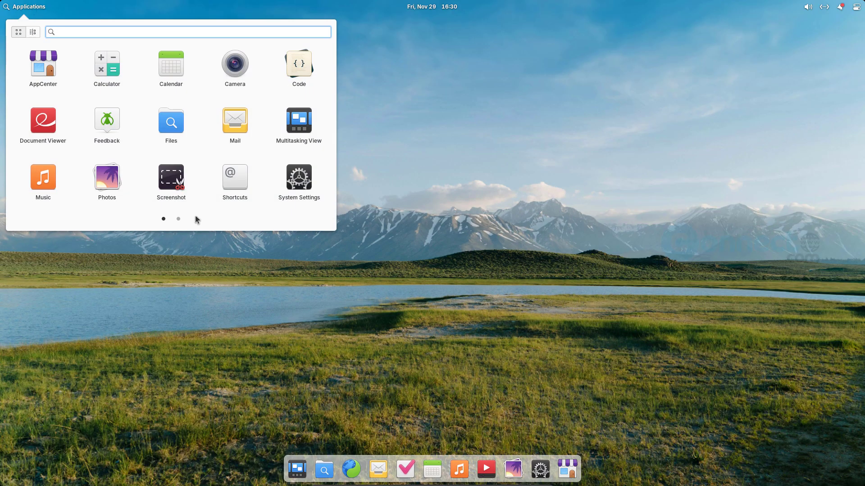
left_click(178, 219)
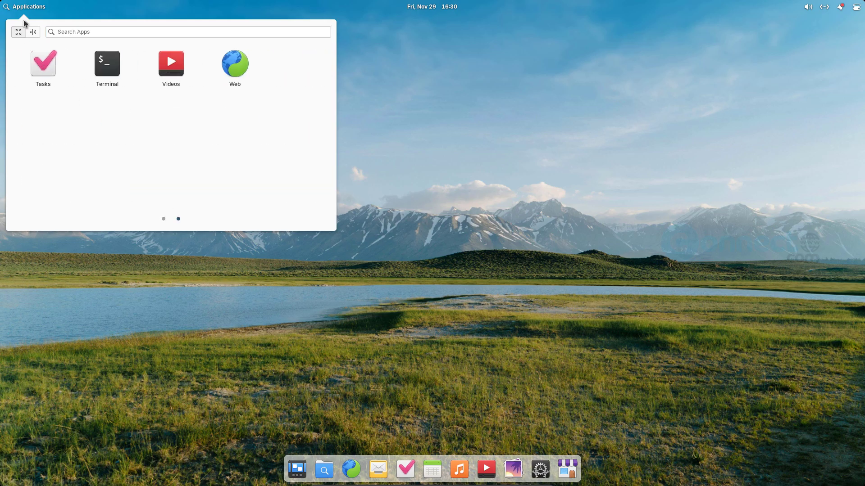
left_click(104, 67)
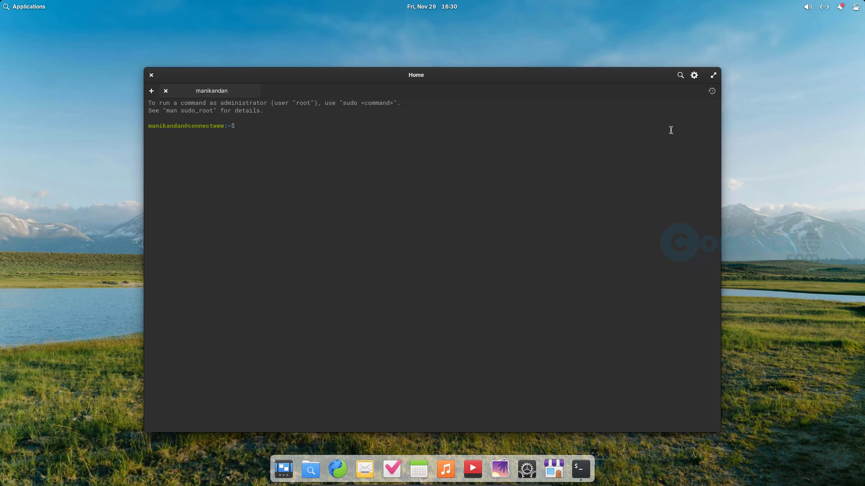
left_click(151, 75)
left_click(445, 7)
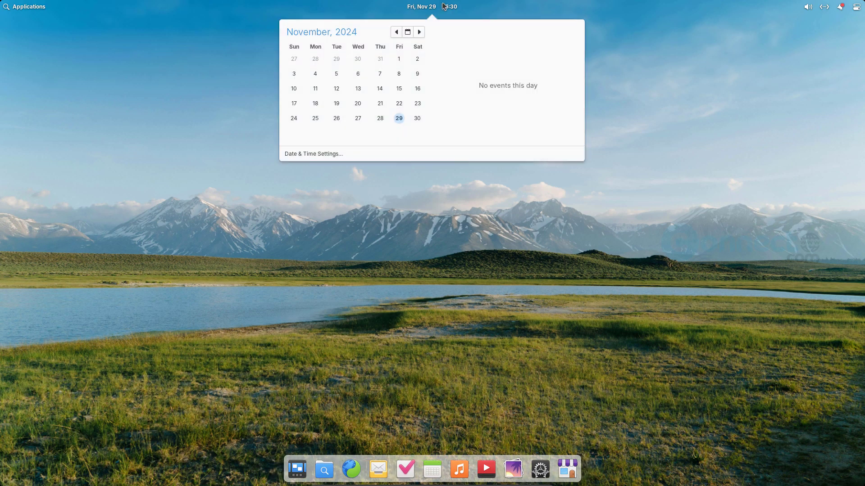
left_click(455, 5)
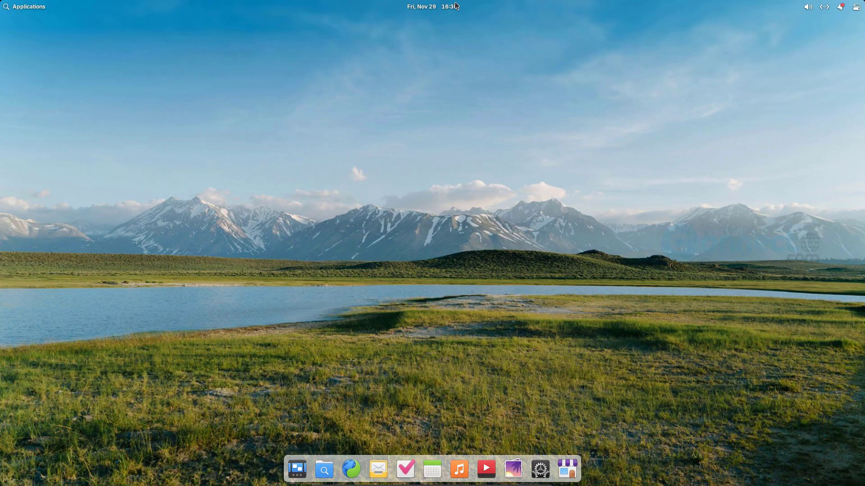
left_click(842, 9)
left_click(590, 68)
left_click(857, 8)
left_click(839, 6)
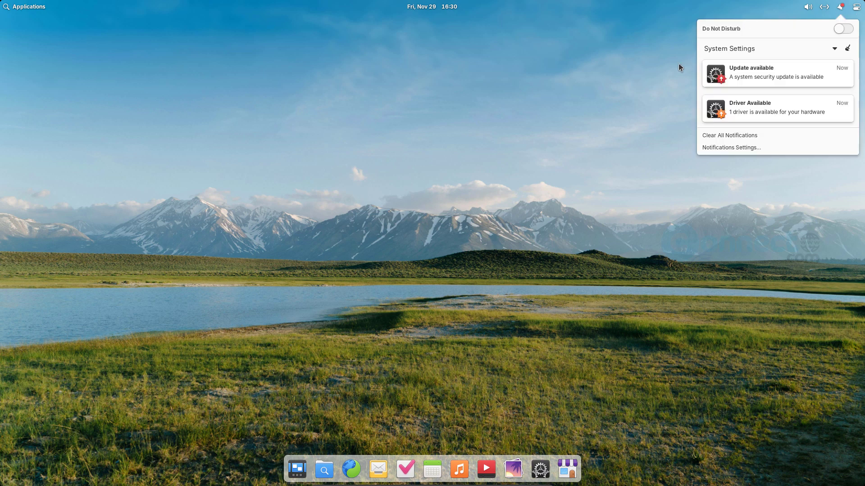
left_click(856, 7)
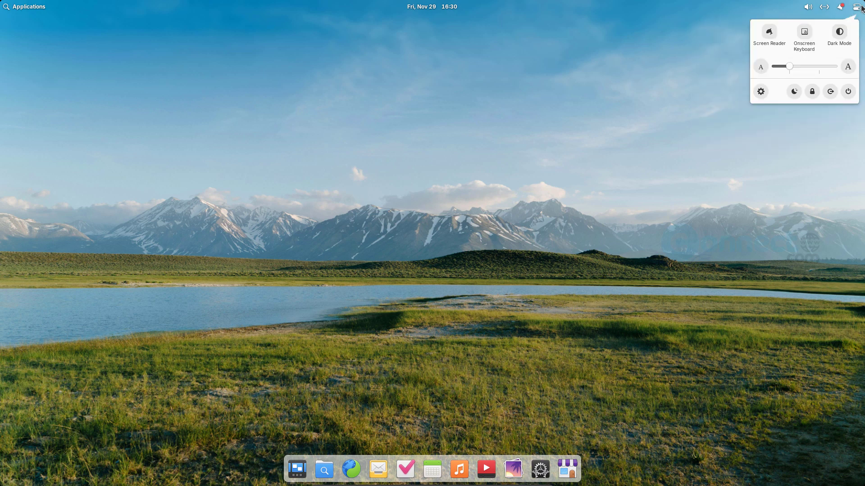
left_click(324, 471)
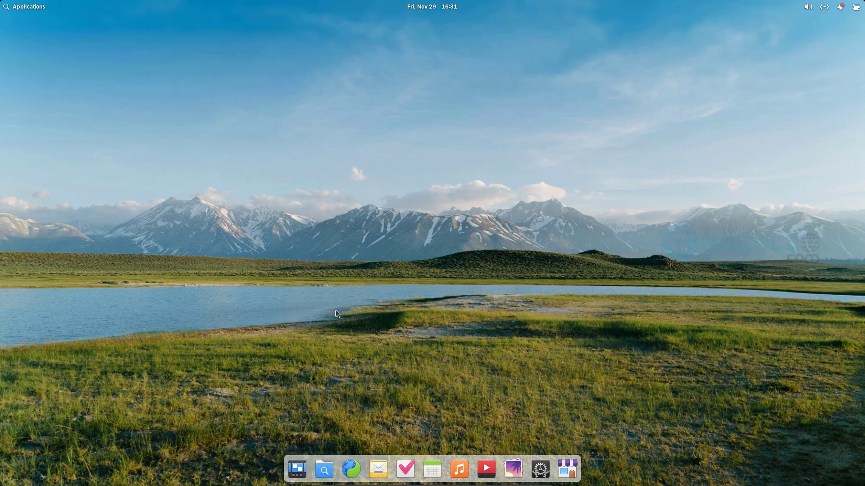
left_click(326, 470)
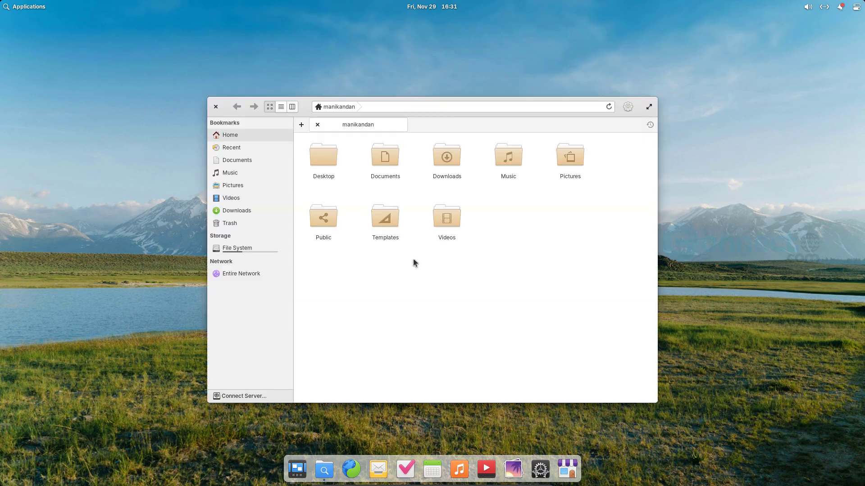
left_click(237, 161)
left_click(237, 136)
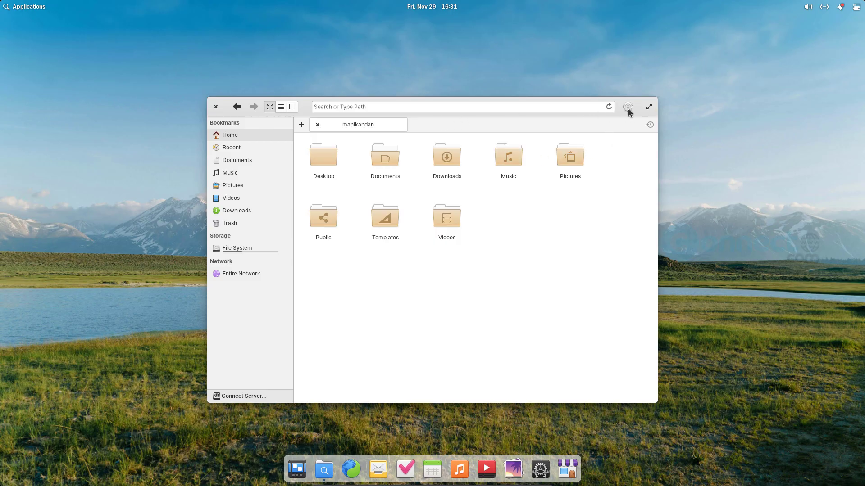
left_click(628, 108)
left_click(628, 108)
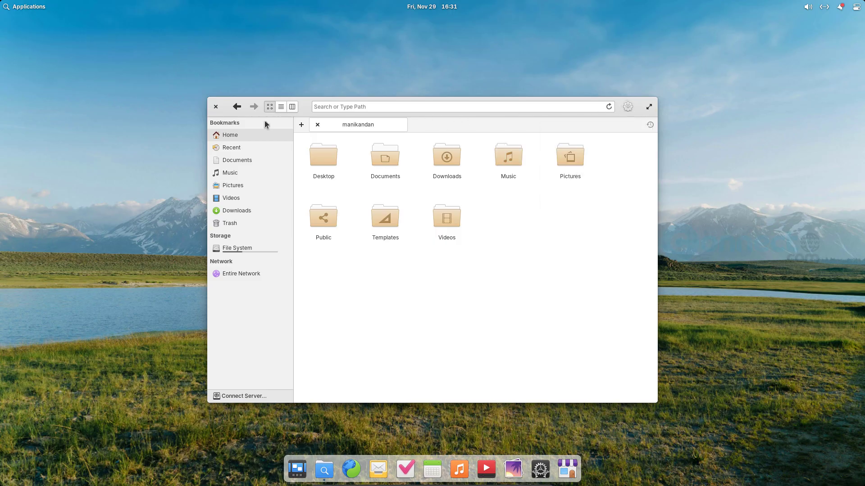
left_click(216, 107)
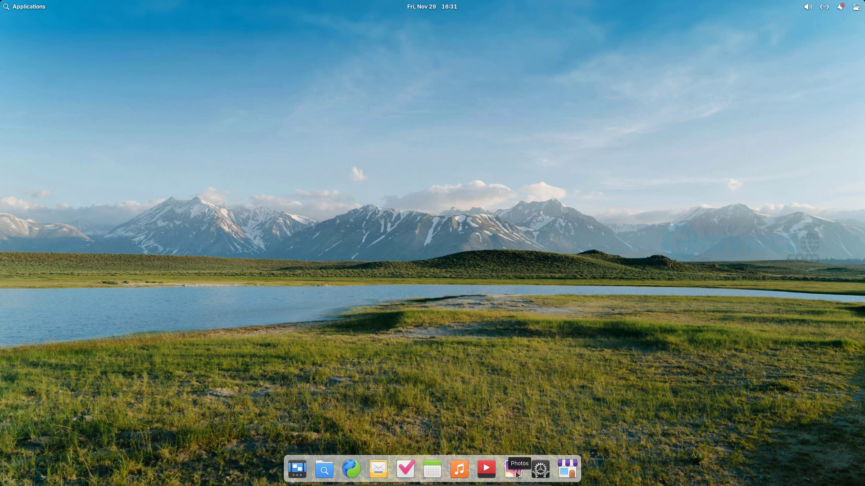
Open and close AppCenter, then shut down from the top-right power menu
left_click(566, 470)
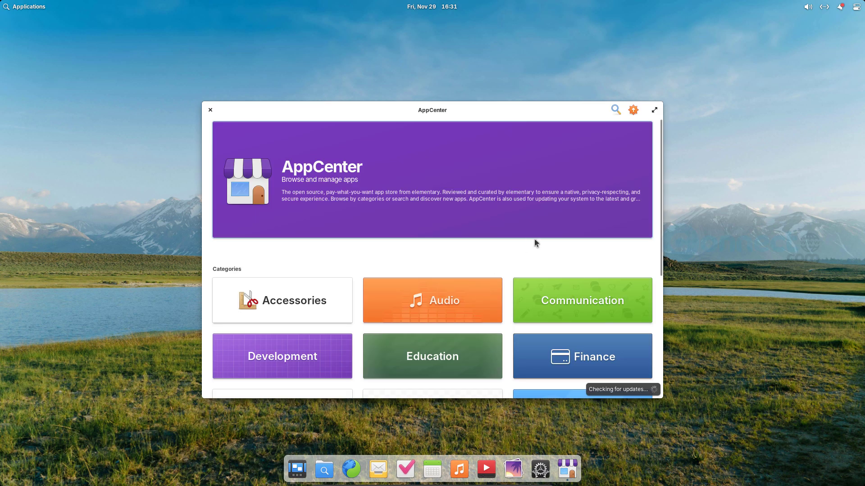
left_click(210, 110)
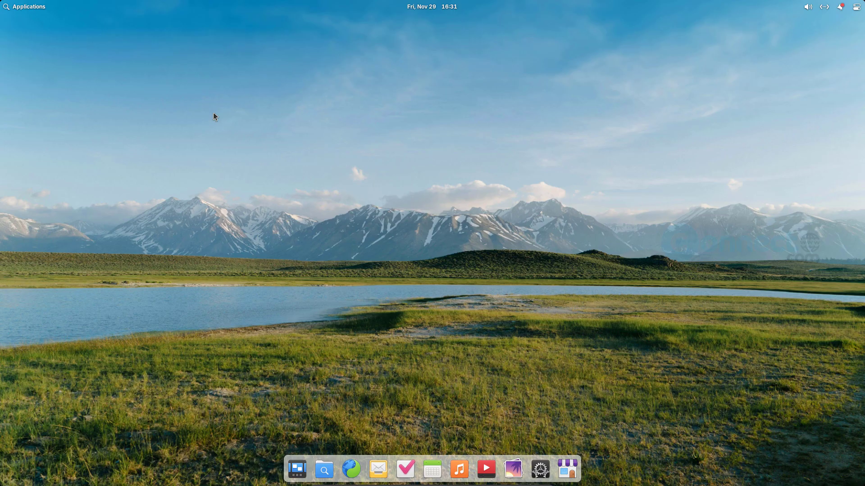
left_click(856, 7)
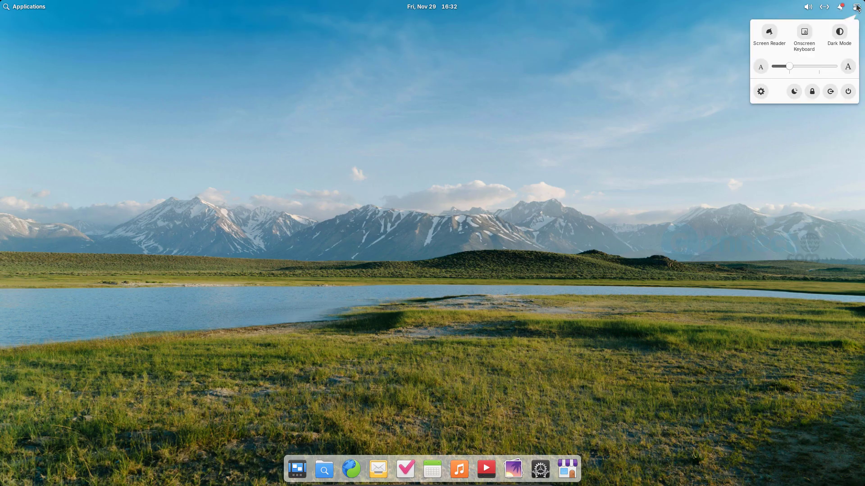
left_click(849, 92)
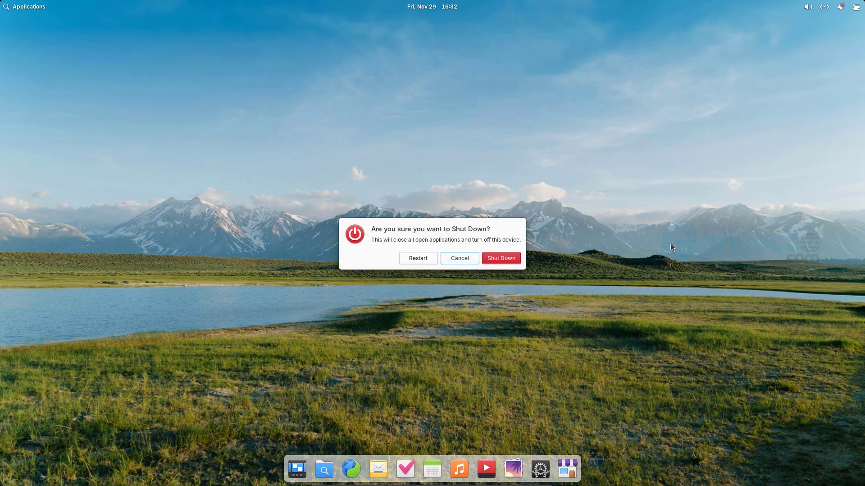
left_click(500, 258)
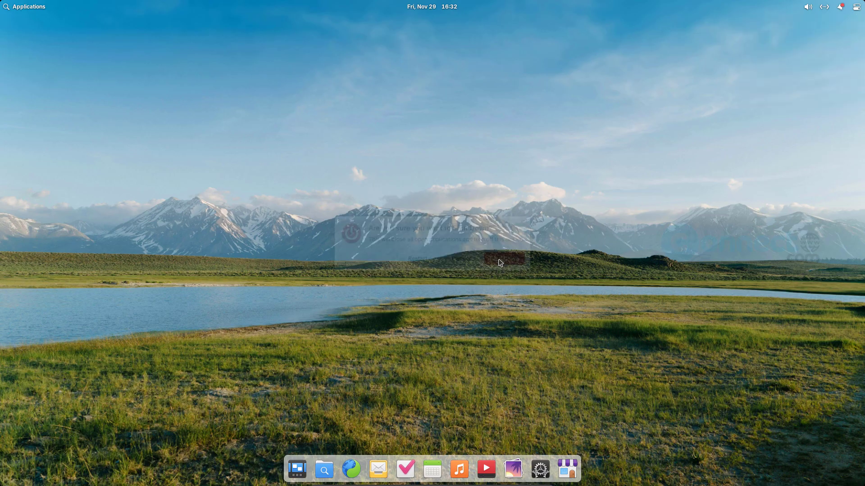